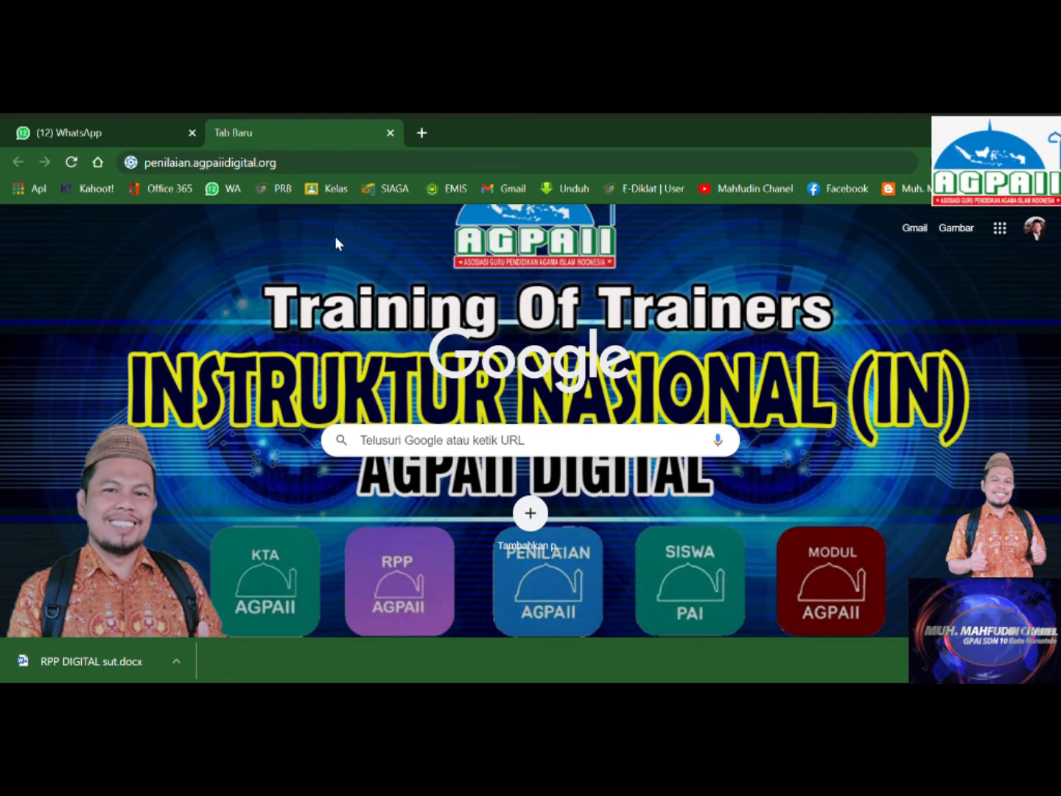
Enter penilaian.agpaiidigital.org in the address bar of a new Chrome tab.
{"action": "left_click", "coordinate": [309, 174]}
Load penilaian.agpaiidigital.org to open the AGPAII Digital Penilaian question list.
{"action": "left_click", "coordinate": [309, 174]}
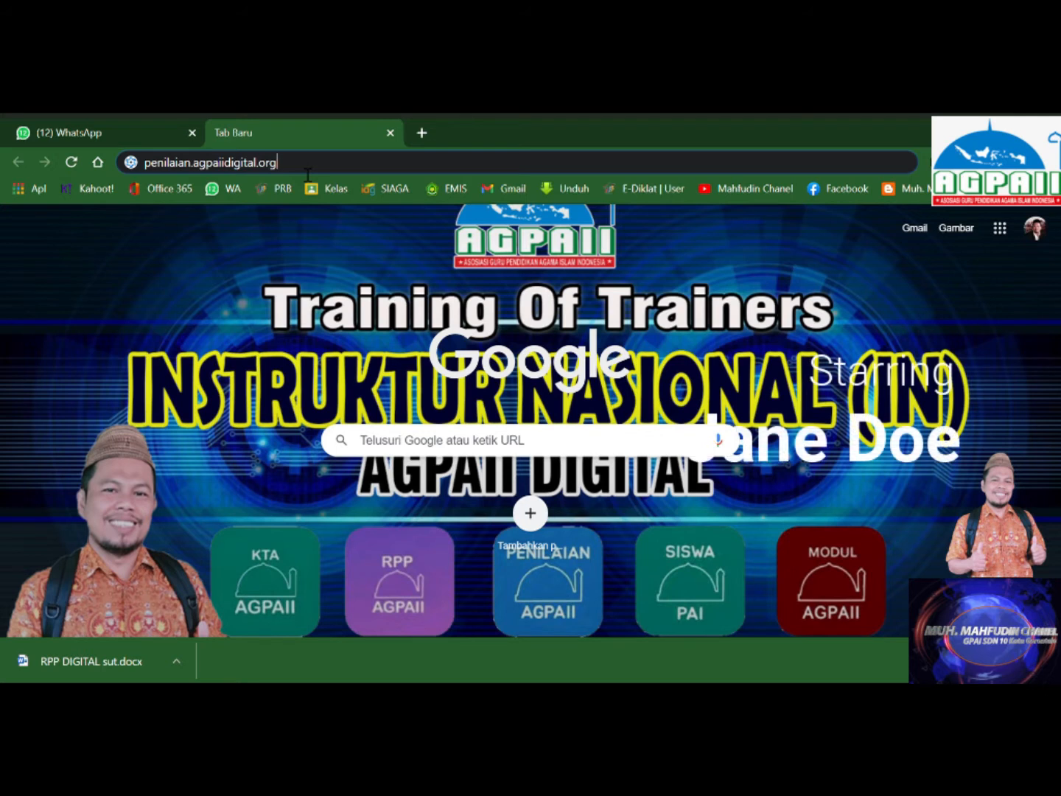
{"action": "key", "text": "Return"}
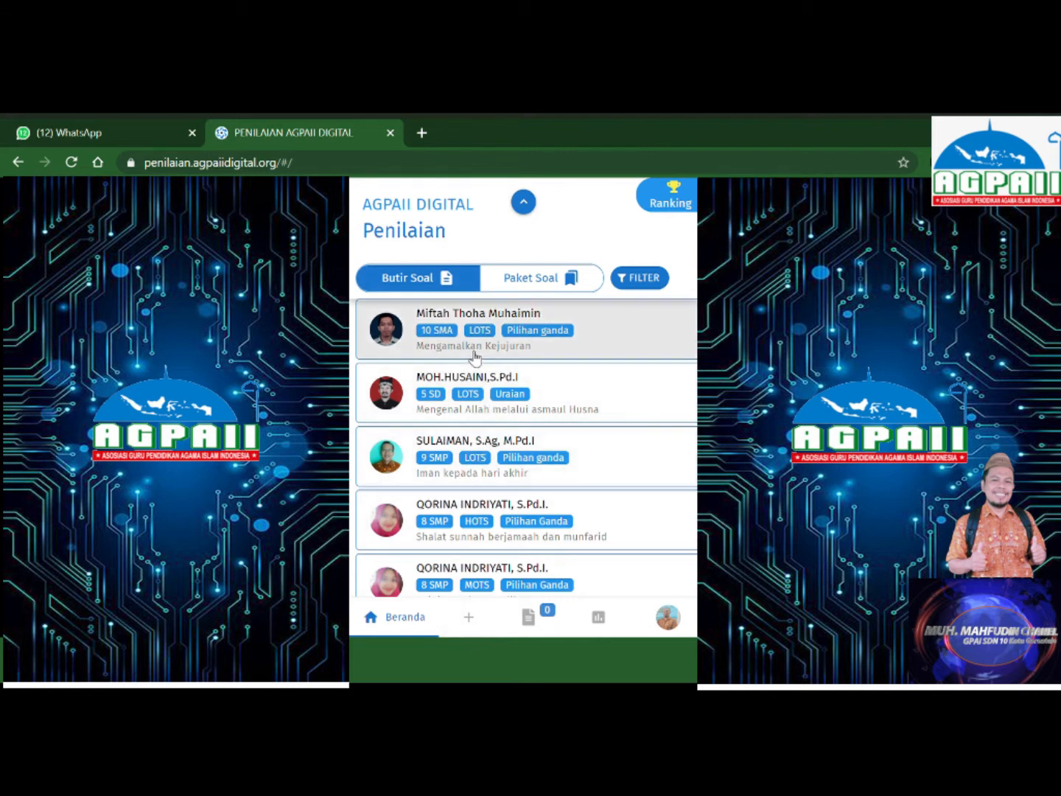
Browse the Butir Soal list, then start a new question in the Buat Soal form.
{"action": "scroll", "coordinate": [475, 487], "scroll_direction": "down", "scroll_amount": 4}
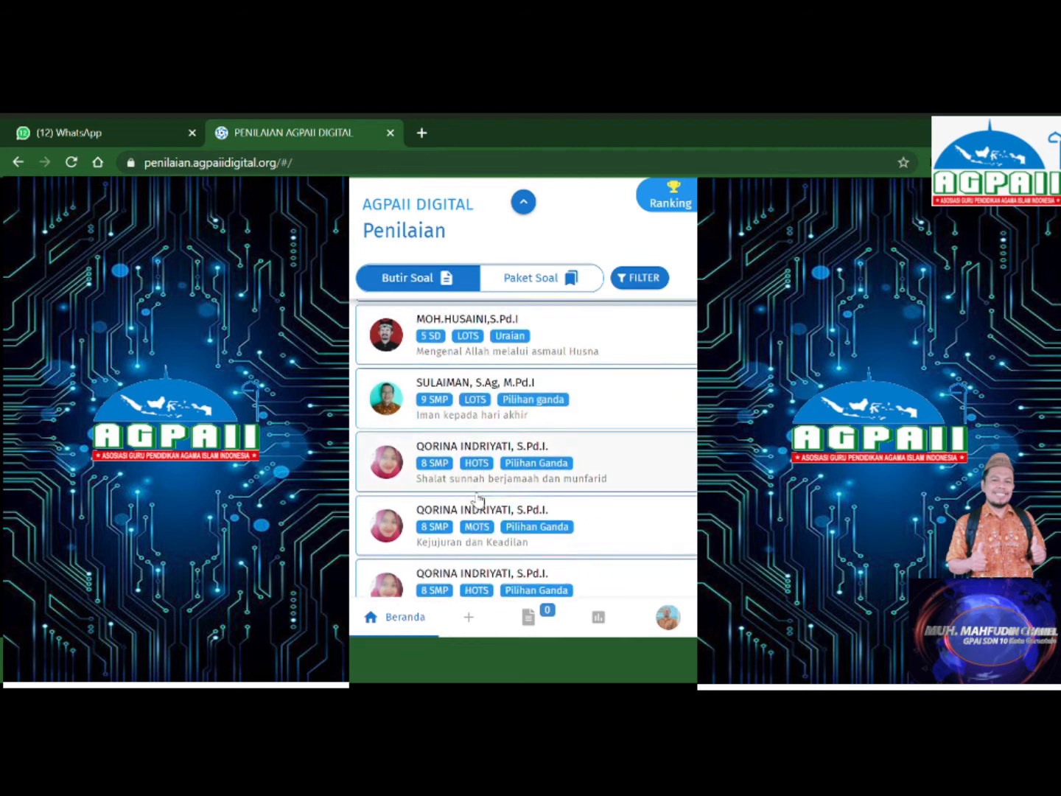
{"action": "scroll", "coordinate": [471, 500], "scroll_direction": "down", "scroll_amount": 6}
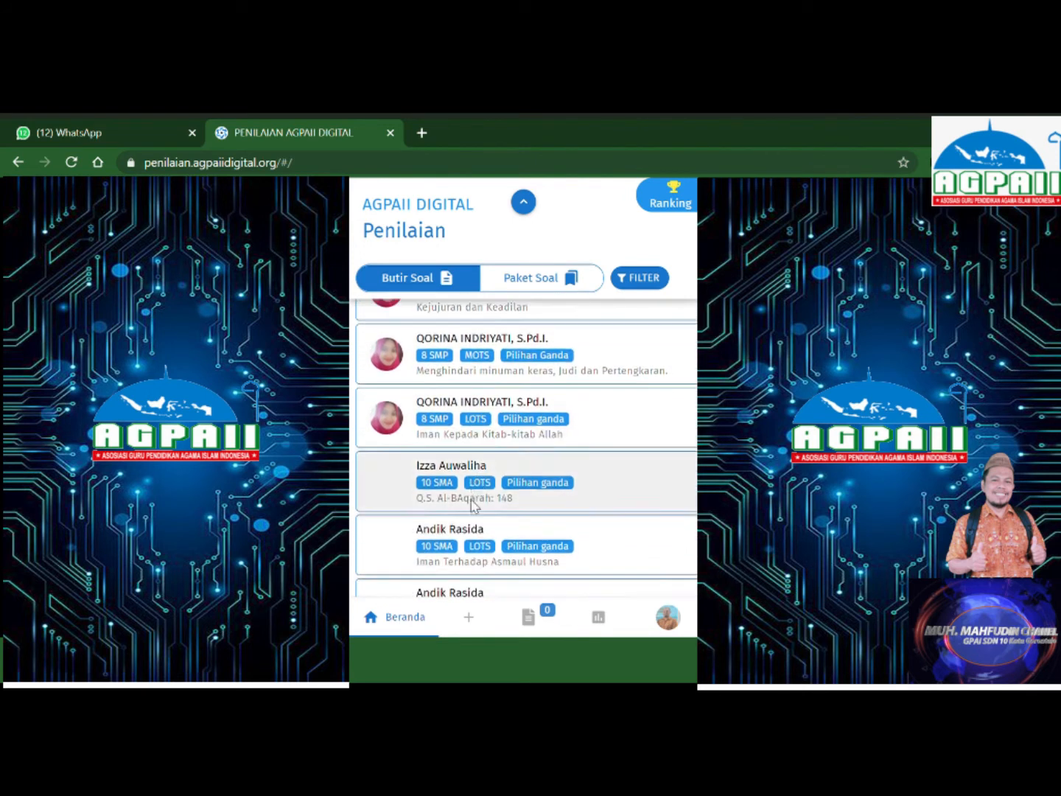
{"action": "scroll", "coordinate": [464, 561], "scroll_direction": "up", "scroll_amount": 4}
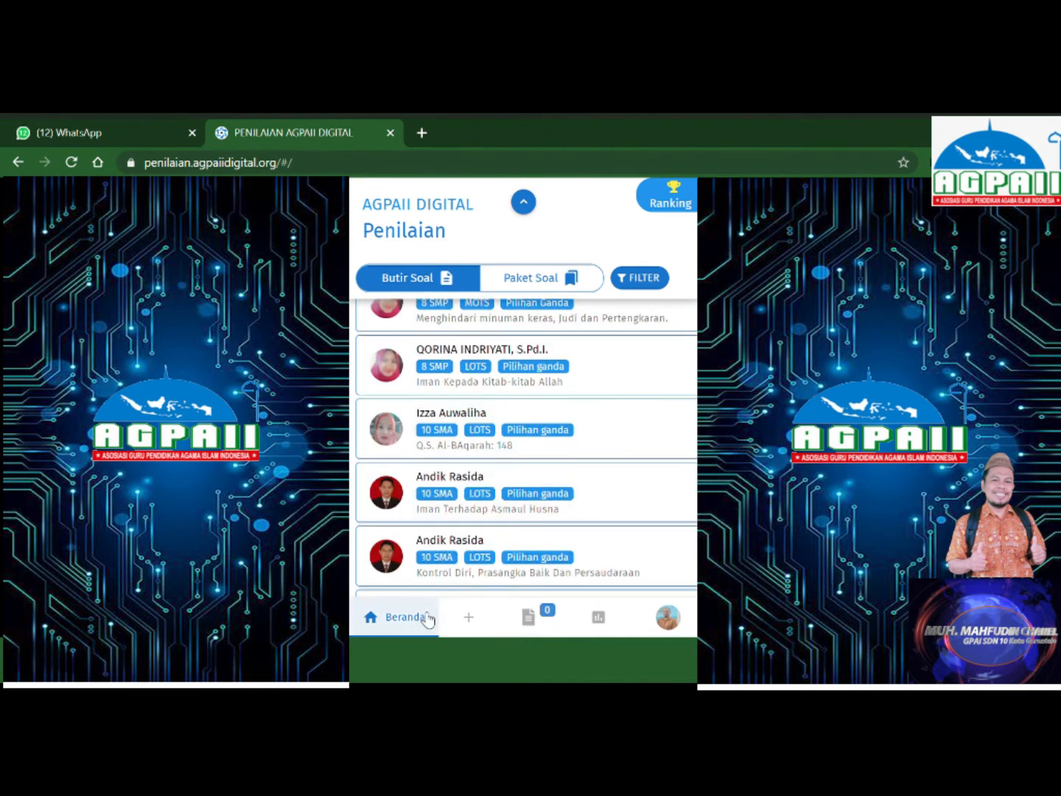
{"action": "left_click", "coordinate": [472, 623]}
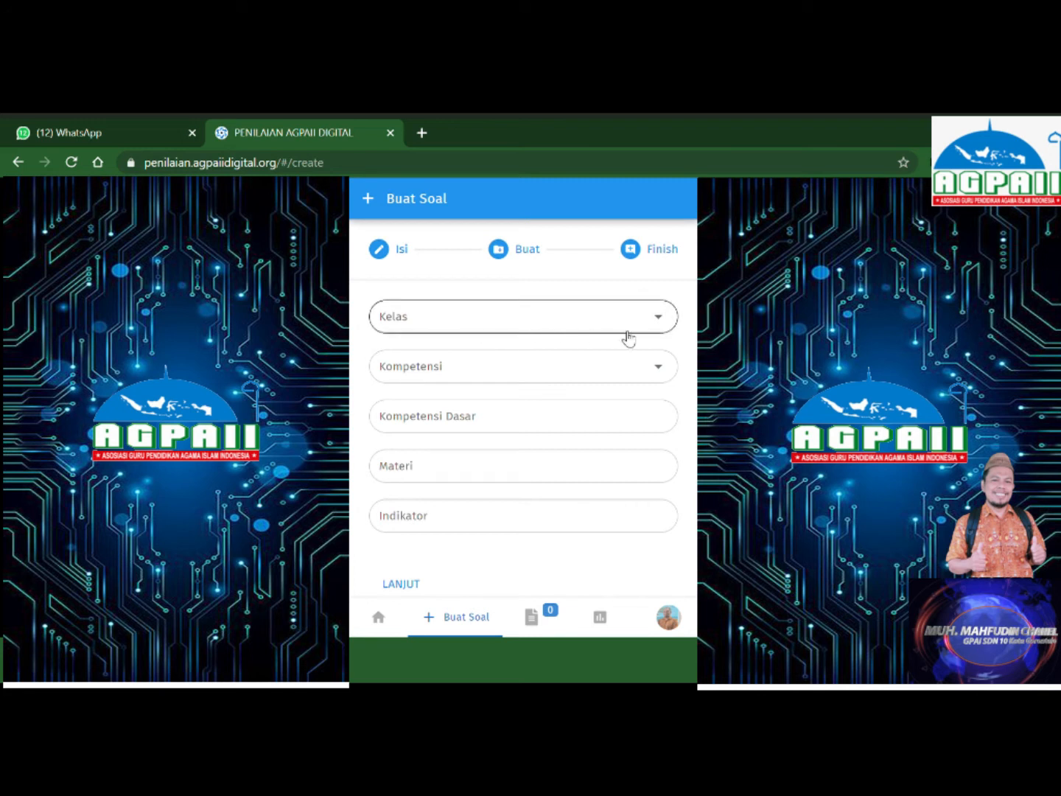
Set Kelas to 5 SD and Kompetensi to Level 1. Pengetahuan dan Pemahaman.
{"action": "left_click", "coordinate": [665, 324]}
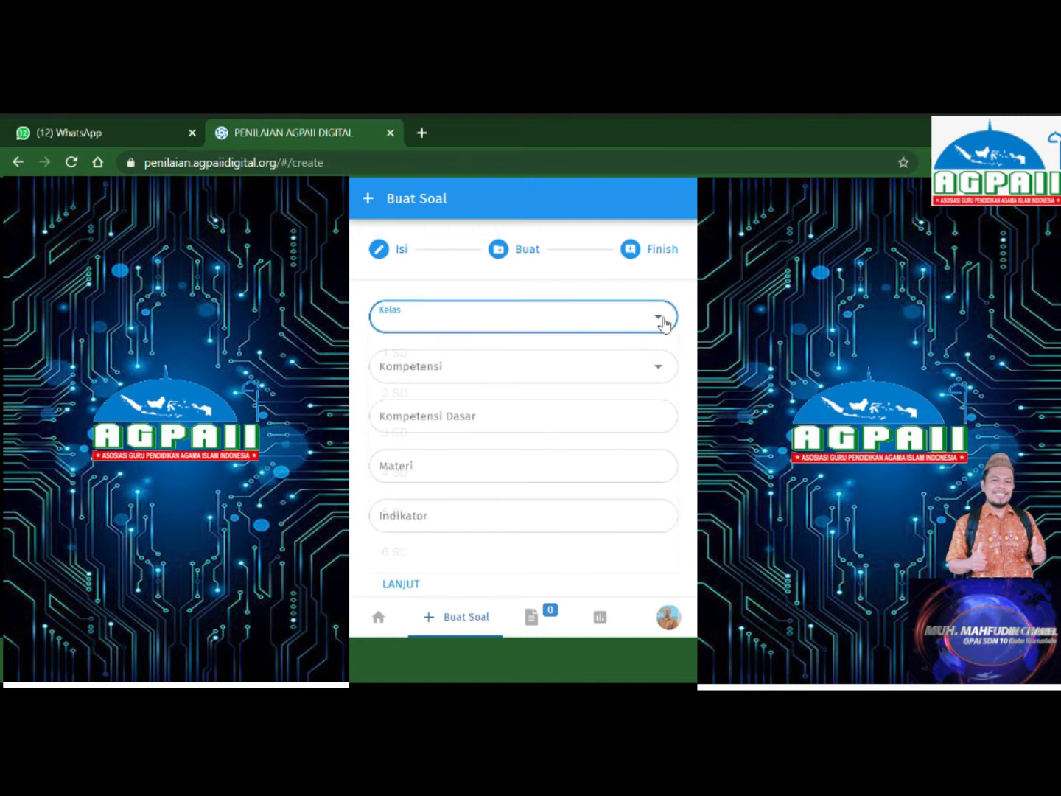
{"action": "left_click", "coordinate": [553, 525]}
{"action": "left_click", "coordinate": [662, 368]}
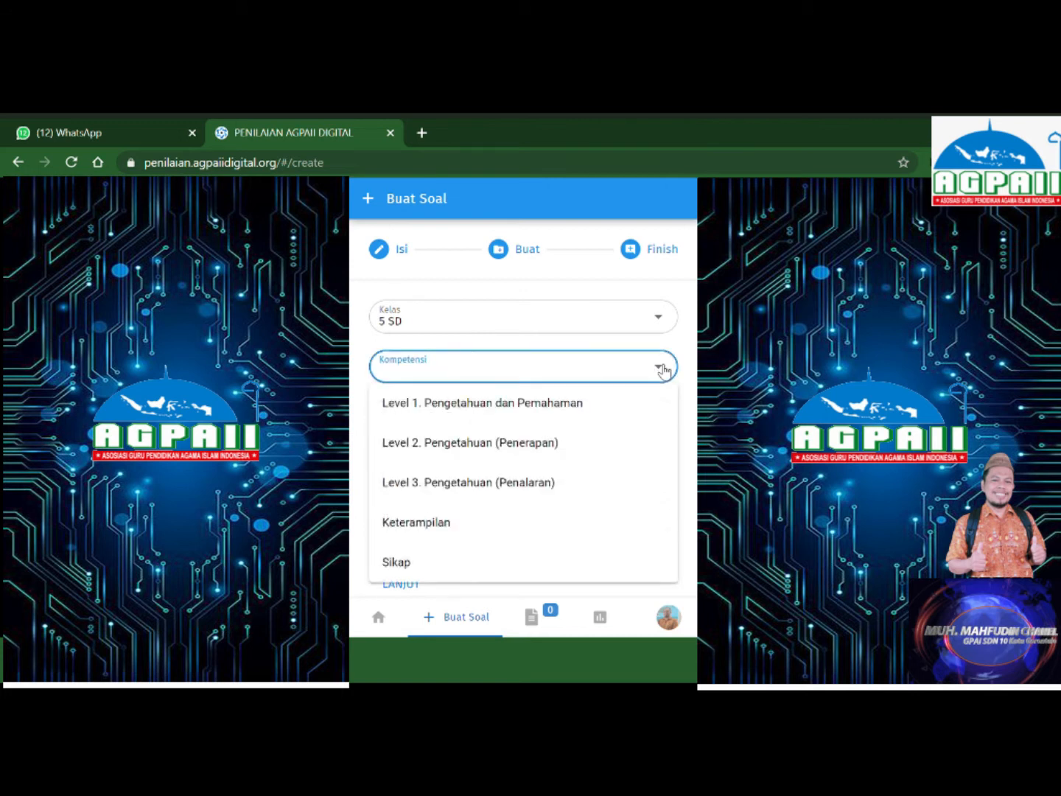
{"action": "left_click", "coordinate": [582, 407]}
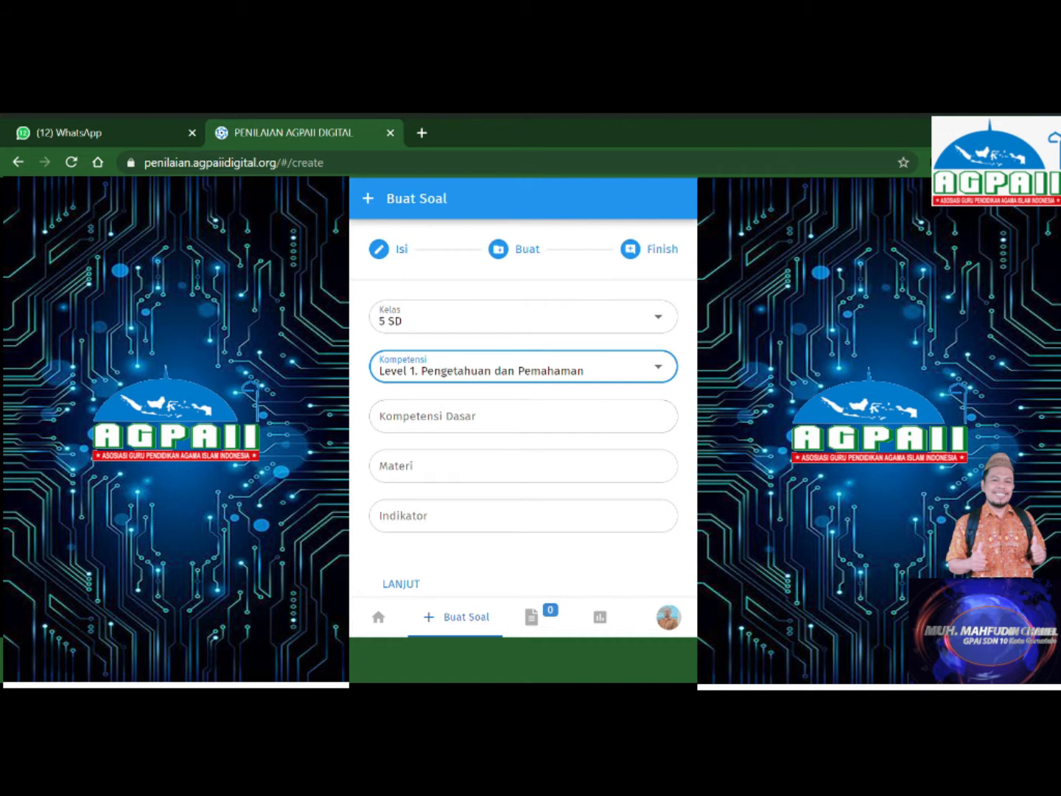
Paste the Kompetensi Dasar text and set Materi to makna Q.S. at-Tin.
{"action": "left_click", "coordinate": [417, 422]}
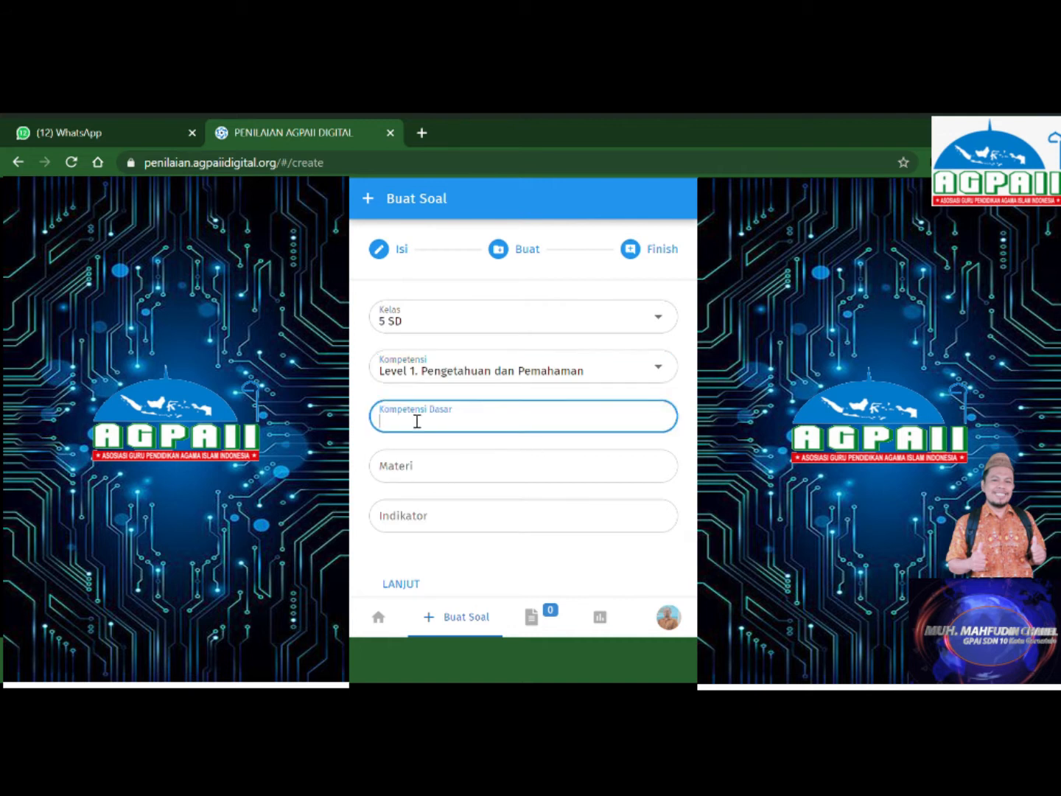
{"action": "key", "text": "ctrl+v"}
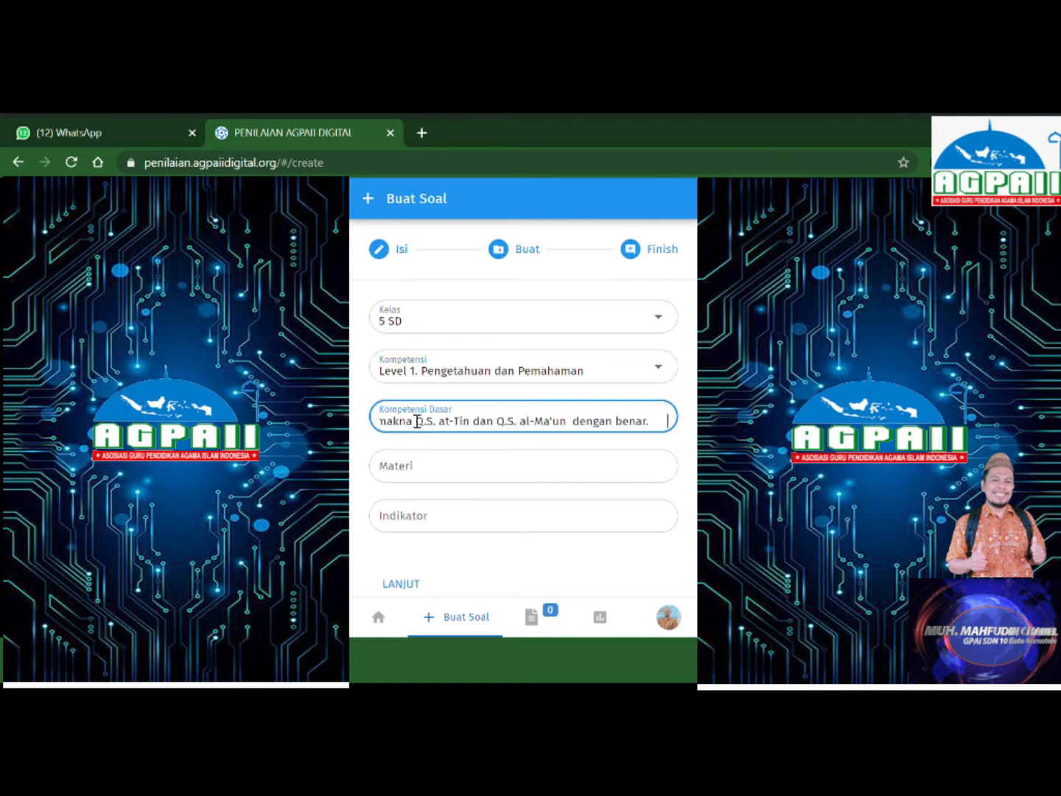
{"action": "left_click", "coordinate": [447, 475]}
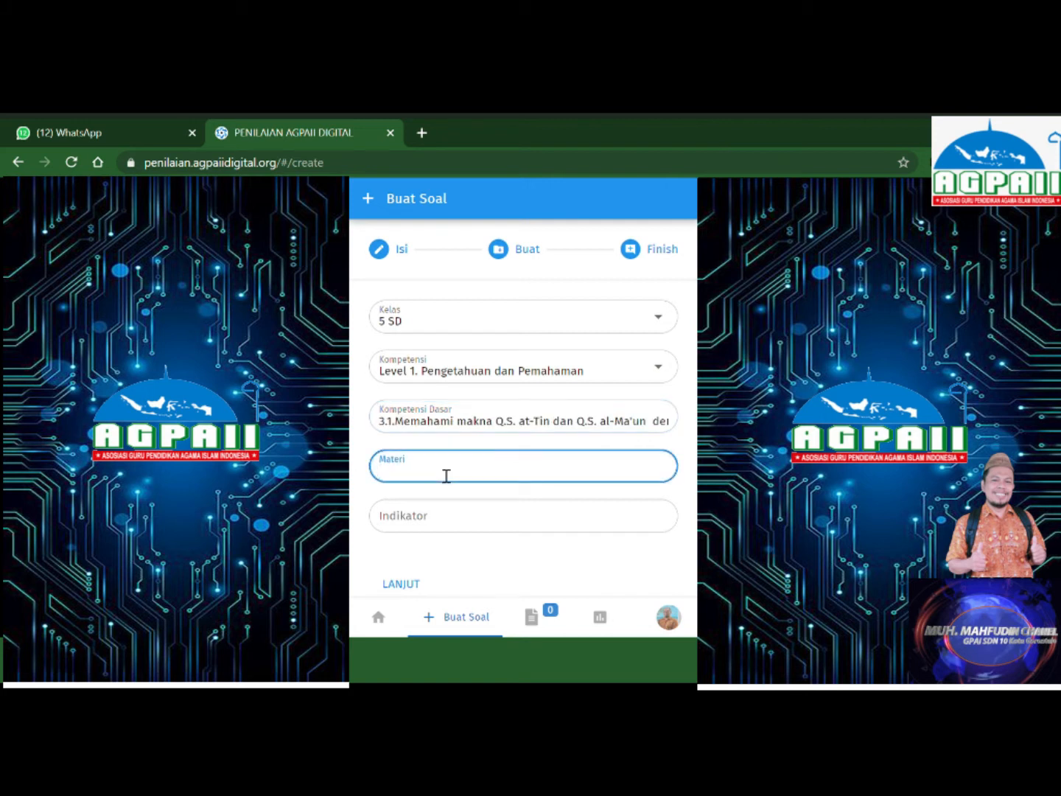
{"action": "type", "text": "3.1.Memahami makna Q.S. at-Tin dan Q.S. al-Ma'un  dengan benar."}
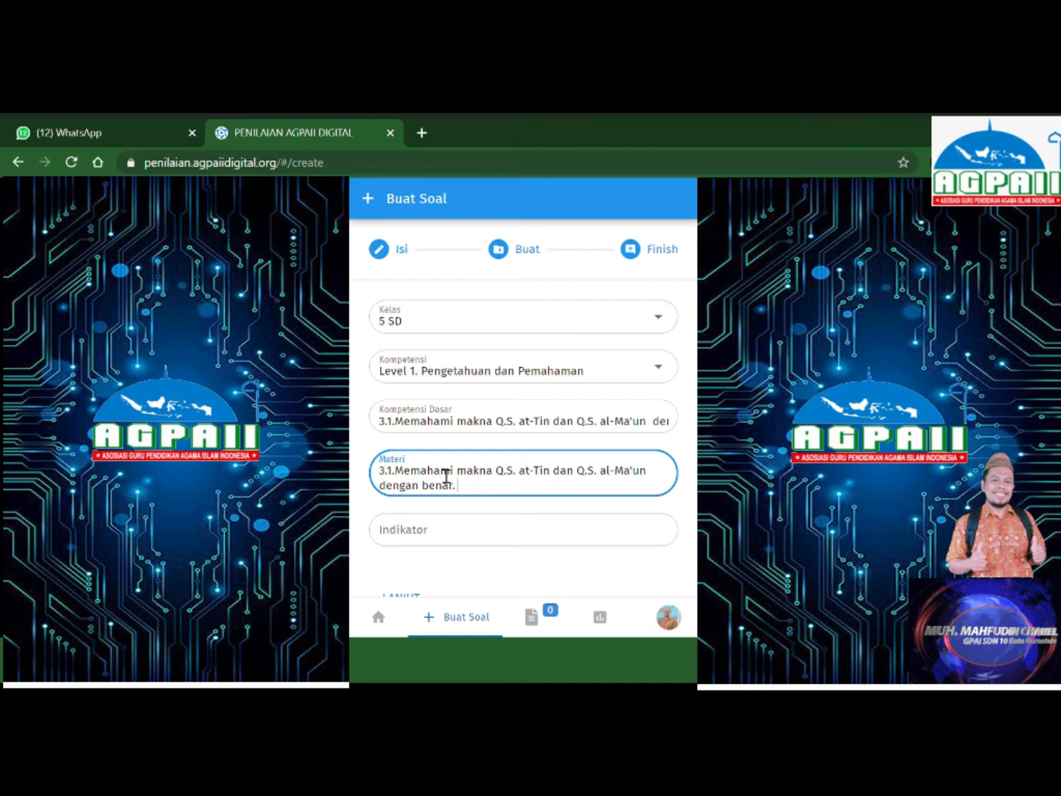
{"action": "key", "text": "BackSpace"}
{"action": "key", "text": "BackSpace"}
{"action": "key", "text": "BackSpace"}
{"action": "key", "text": "BackSpace"}
{"action": "key", "text": "BackSpace"}
{"action": "key", "text": "BackSpace"}
{"action": "key", "text": "BackSpace"}
{"action": "key", "text": "BackSpace"}
{"action": "key", "text": "BackSpace"}
{"action": "key", "text": "BackSpace"}
{"action": "key", "text": "BackSpace"}
{"action": "key", "text": "BackSpace"}
{"action": "key", "text": "BackSpace"}
{"action": "key", "text": "BackSpace"}
{"action": "key", "text": "BackSpace"}
{"action": "key", "text": "BackSpace"}
{"action": "key", "text": "BackSpace"}
{"action": "key", "text": "BackSpace"}
{"action": "key", "text": "BackSpace"}
{"action": "key", "text": "BackSpace"}
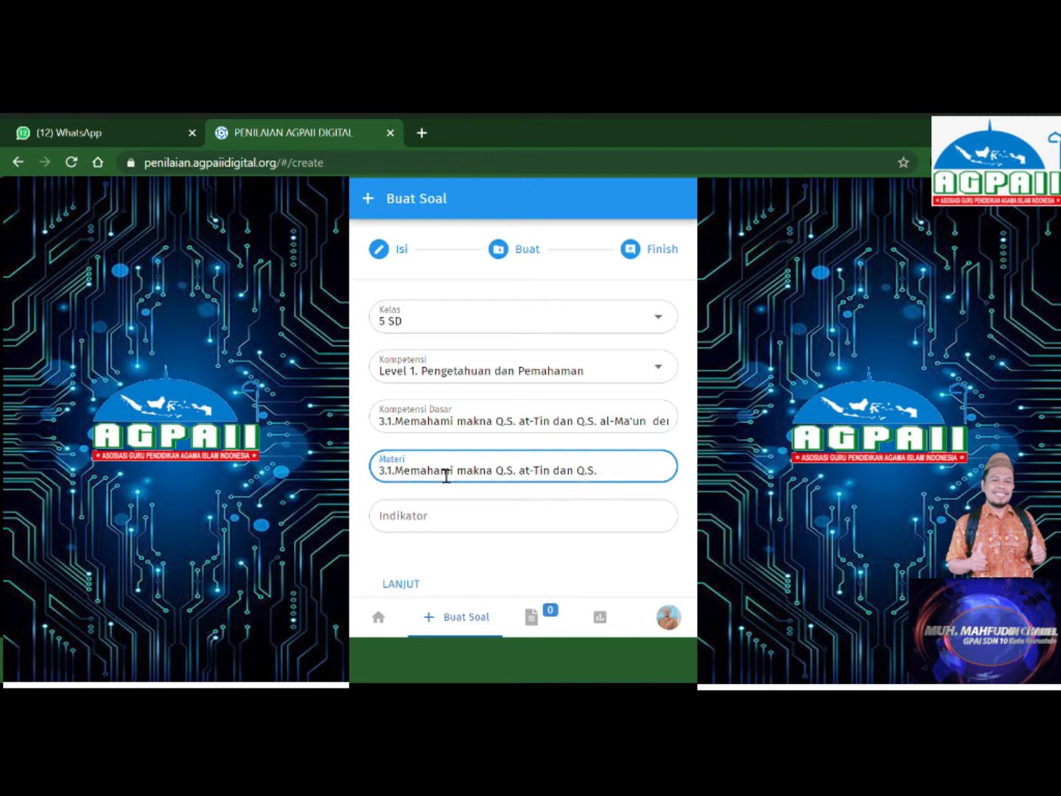
{"action": "key", "text": "BackSpace"}
{"action": "key", "text": "BackSpace"}
{"action": "key", "text": "BackSpace"}
{"action": "key", "text": "BackSpace"}
{"action": "key", "text": "BackSpace"}
{"action": "key", "text": "BackSpace"}
{"action": "left_click", "coordinate": [467, 479]}
{"action": "key", "text": "BackSpace"}
{"action": "key", "text": "BackSpace"}
{"action": "key", "text": "BackSpace"}
{"action": "key", "text": "BackSpace"}
{"action": "key", "text": "BackSpace"}
{"action": "key", "text": "BackSpace"}
{"action": "key", "text": "BackSpace"}
{"action": "key", "text": "BackSpace"}
{"action": "key", "text": "BackSpace"}
{"action": "key", "text": "BackSpace"}
{"action": "key", "text": "BackSpace"}
{"action": "key", "text": "BackSpace"}
{"action": "key", "text": "BackSpace"}
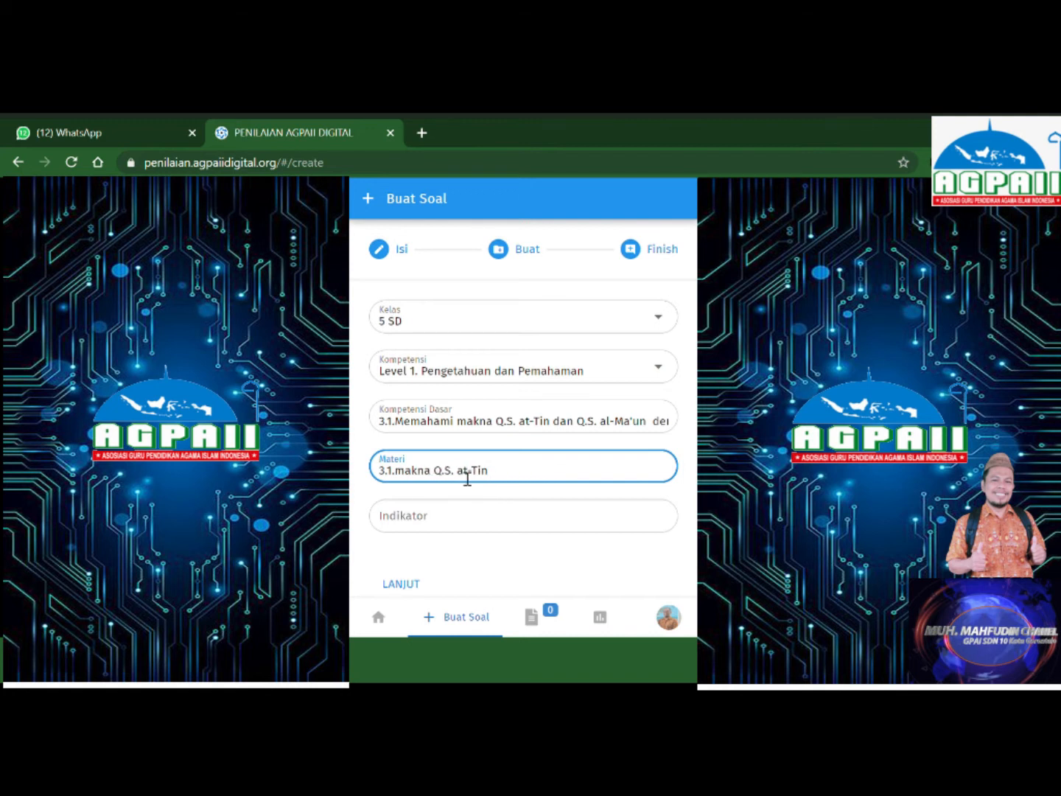
Paste the learning indicator and continue to the Buat step.
{"action": "left_click", "coordinate": [464, 526]}
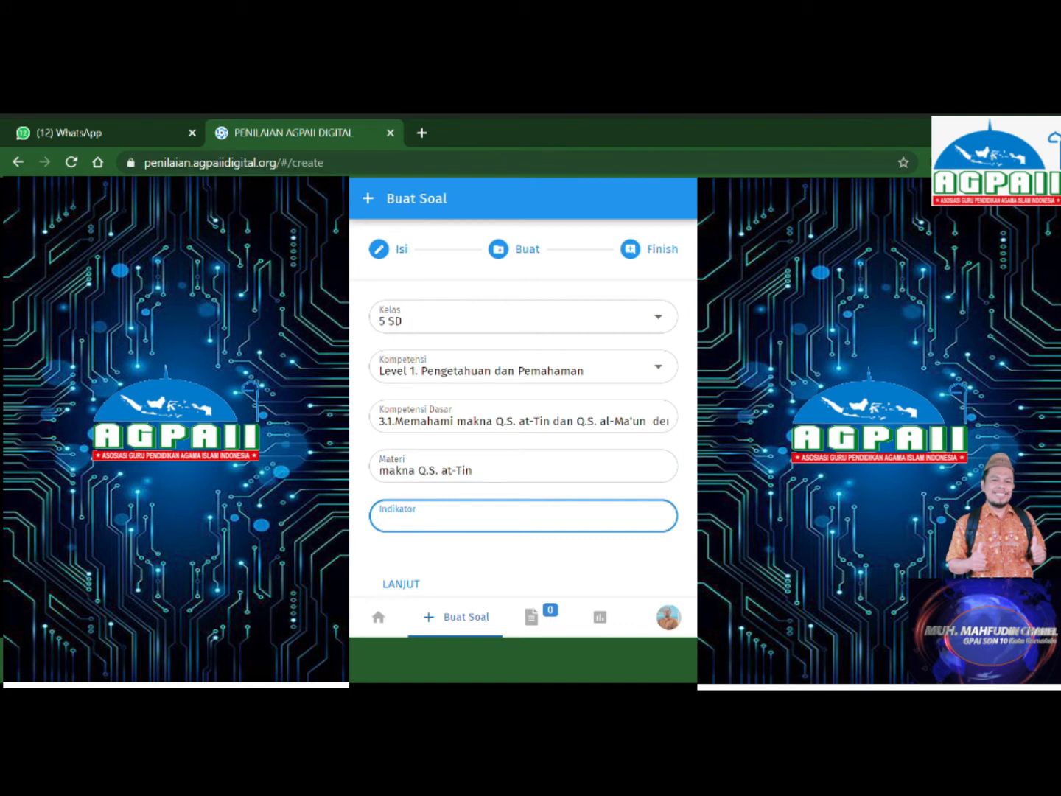
{"action": "type", "text": "Peserta didik dapat mengartikan at-Tin dengan benar"}
{"action": "scroll", "coordinate": [472, 547], "scroll_direction": "down", "scroll_amount": 1}
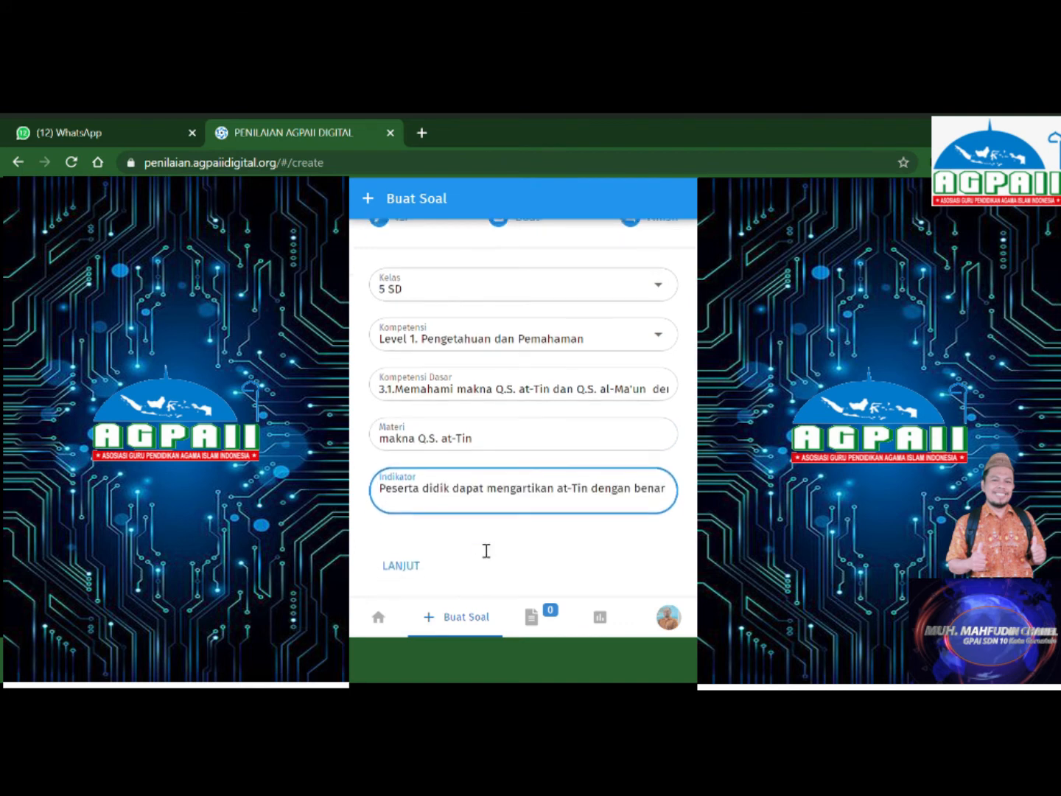
{"action": "left_click", "coordinate": [408, 567]}
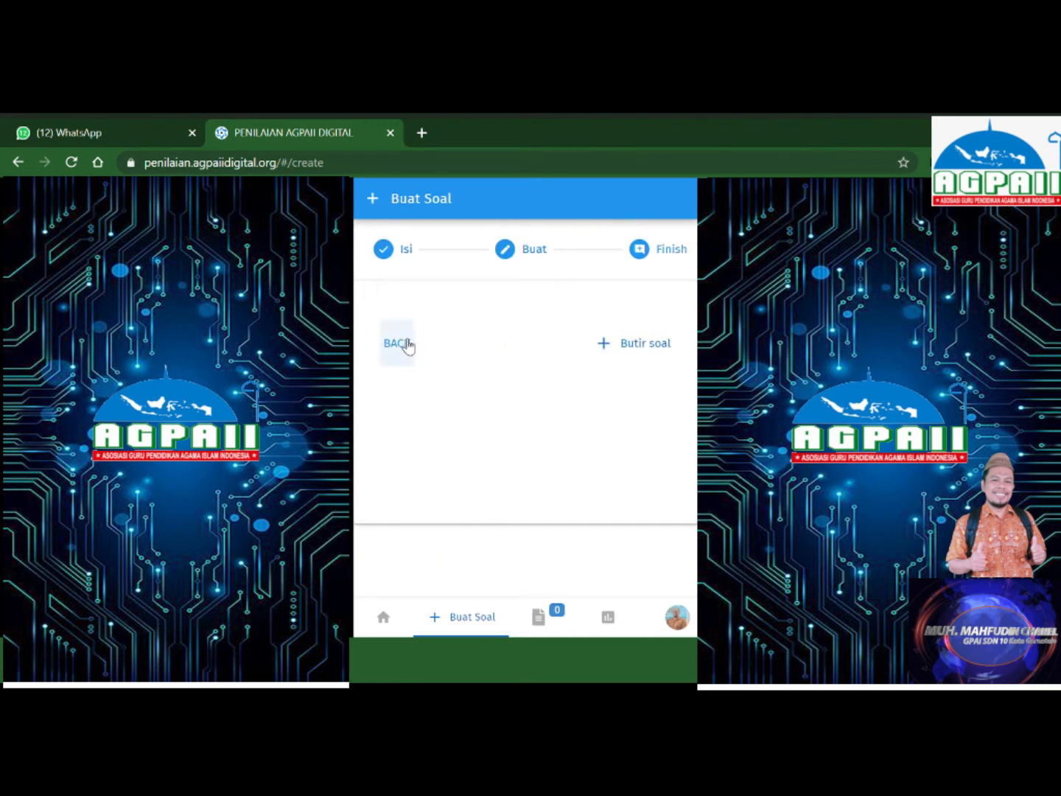
Add a Pilihan ganda (multiple-choice) question card from the Butir soal options.
{"action": "left_click", "coordinate": [644, 346]}
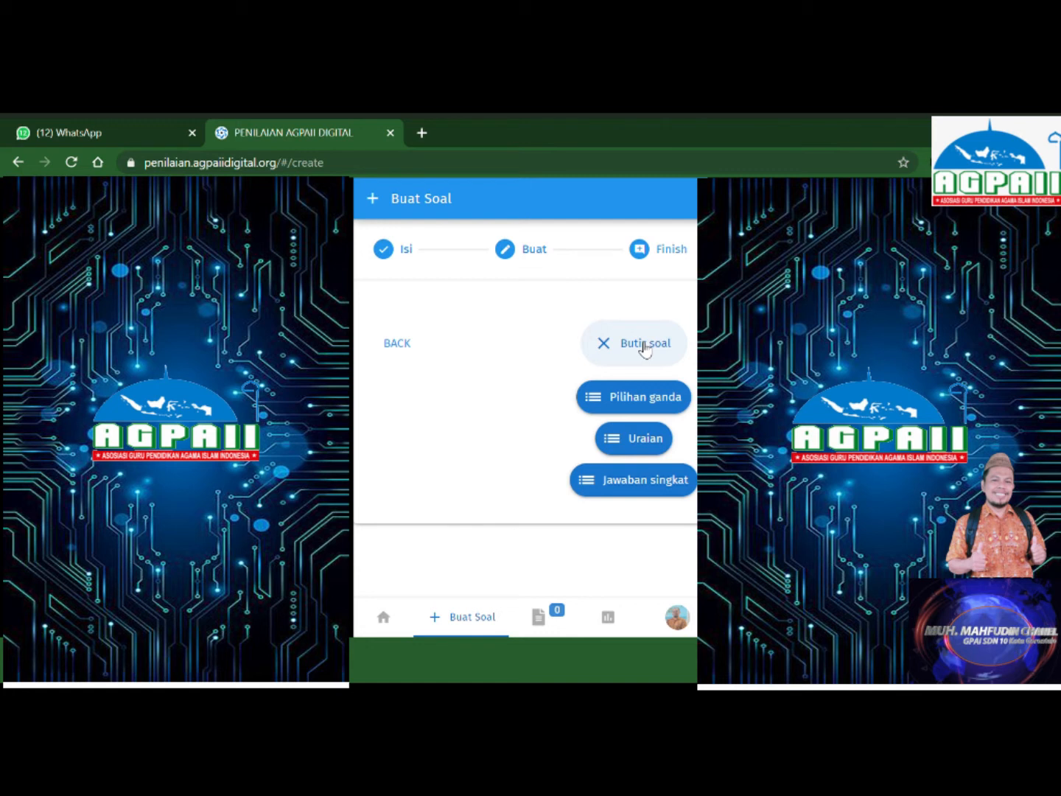
{"action": "left_click", "coordinate": [633, 399]}
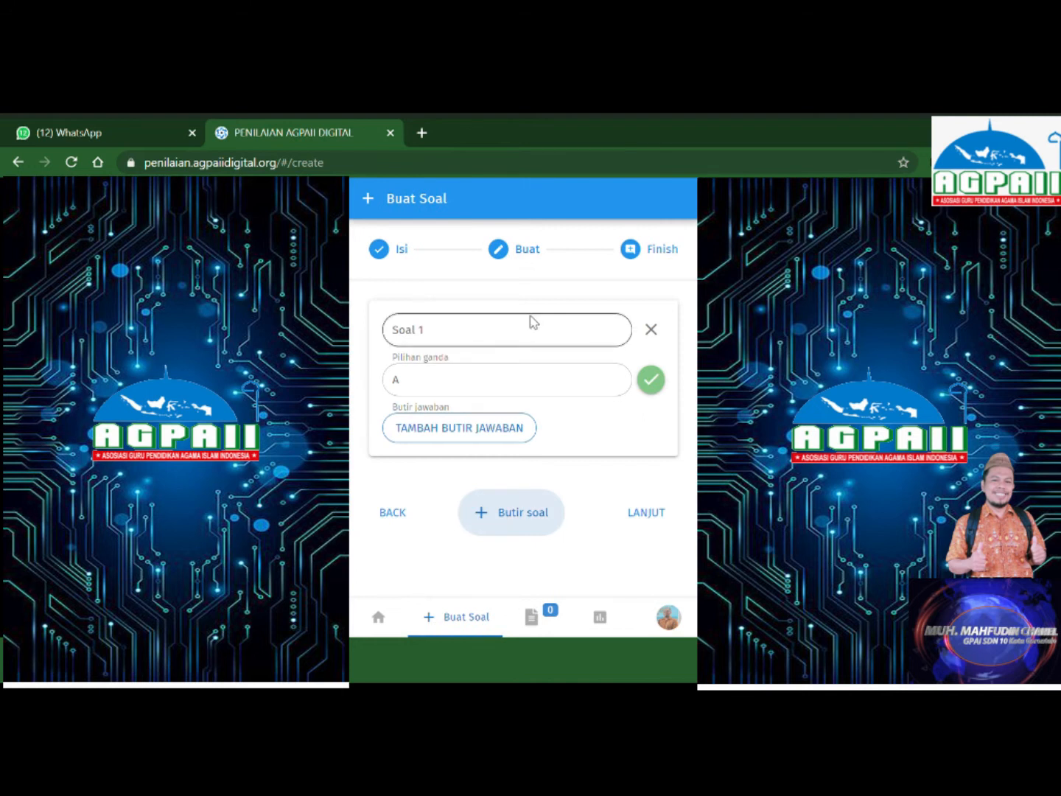
Paste 'At-Tiin artinya ....' as Soal 1 and enter answer A 'buah tim'.
{"action": "left_click", "coordinate": [485, 339]}
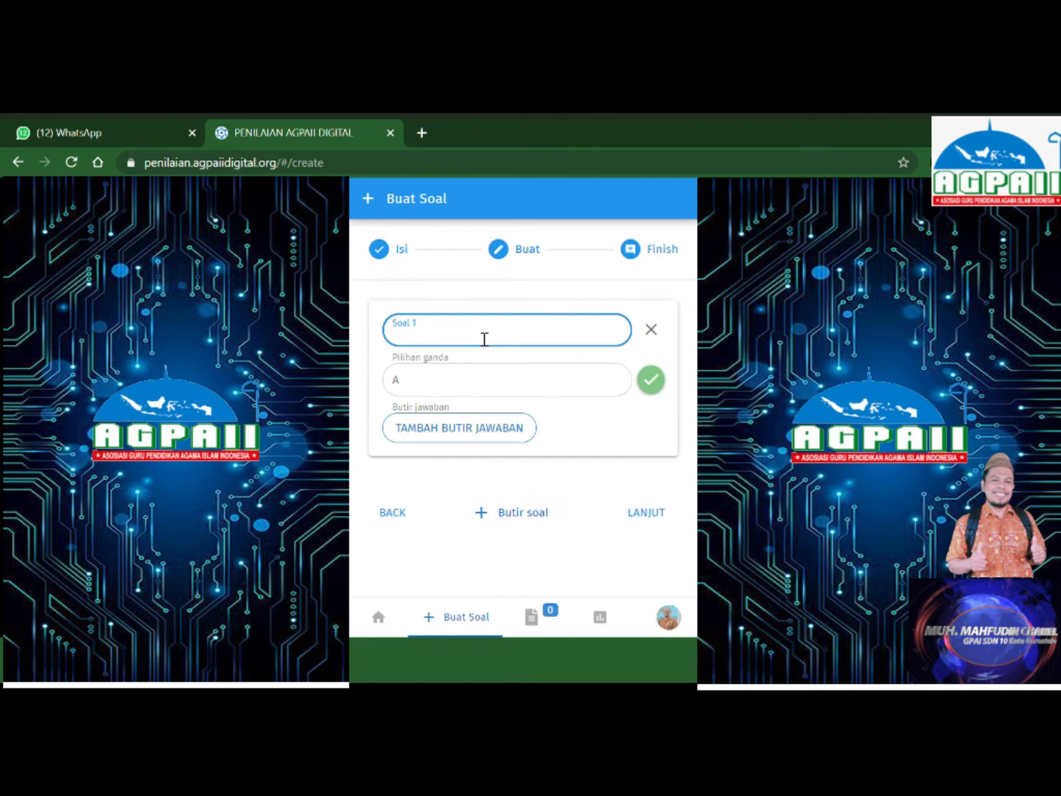
{"action": "type", "text": "At-Tiin artinya ...."}
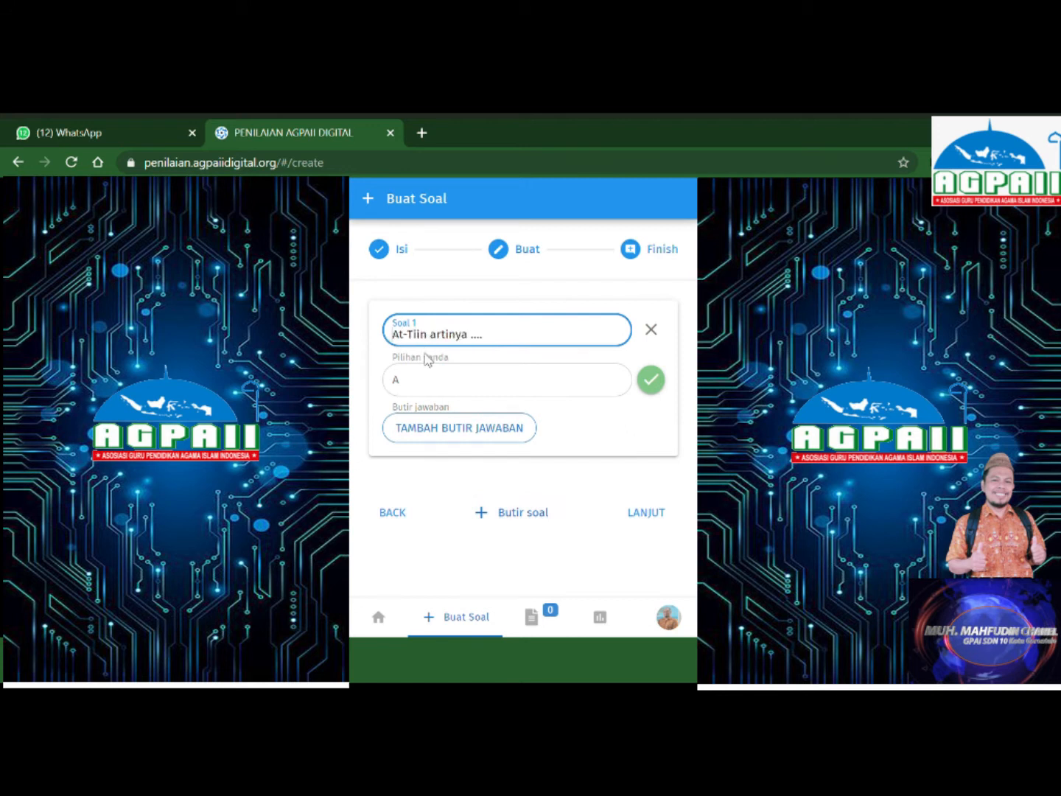
{"action": "left_click", "coordinate": [434, 387]}
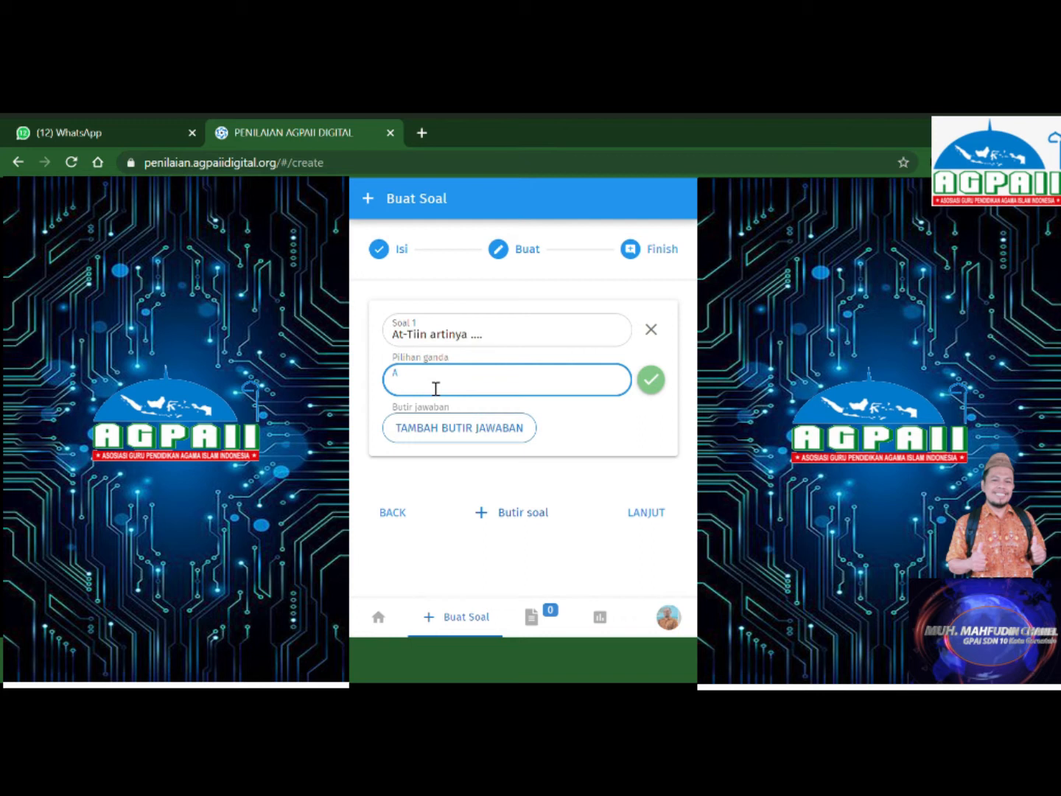
{"action": "type", "text": "buah "}
{"action": "type", "text": "t"}
{"action": "type", "text": "im"}
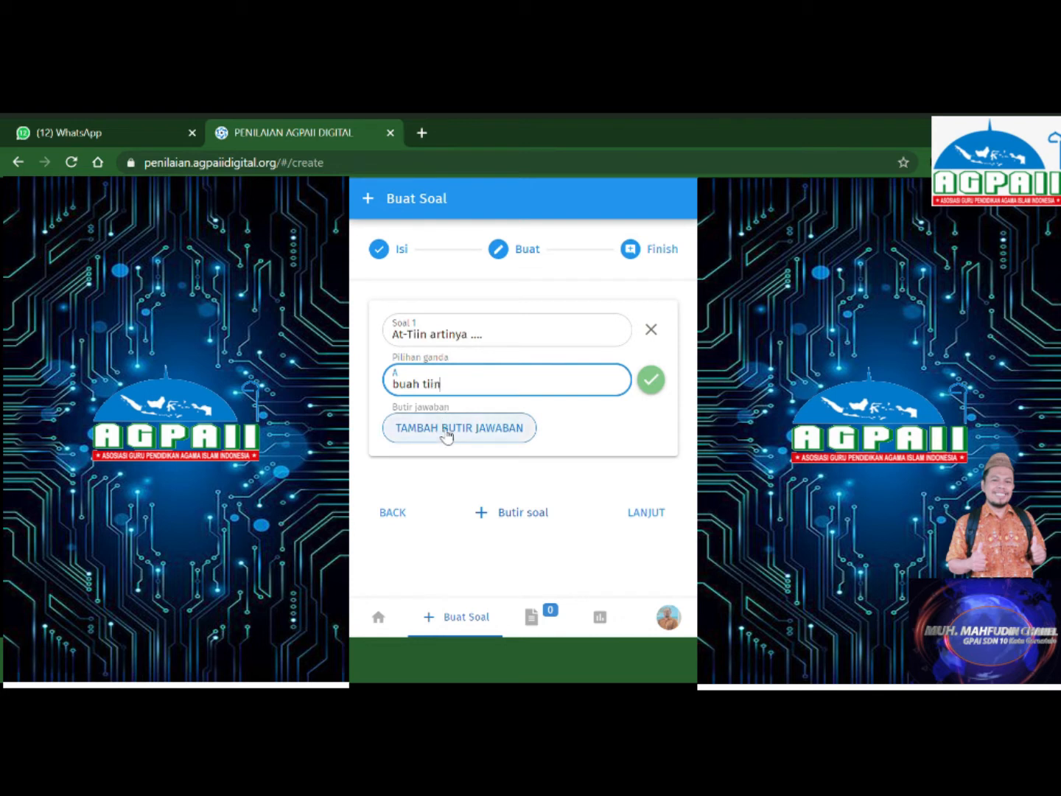
Add answers B 'uah zaitun', C 'kota makkah' and D 'kota yang aman'.
{"action": "left_click", "coordinate": [447, 428]}
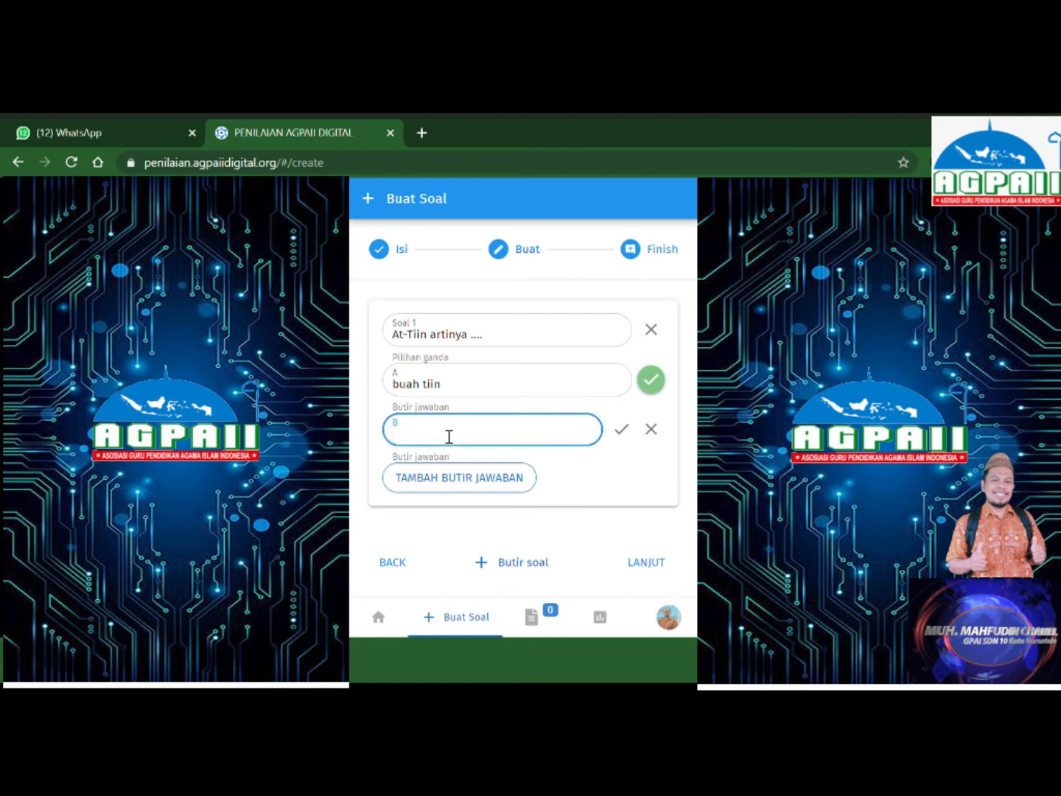
{"action": "type", "text": "uah zaitun"}
{"action": "left_click", "coordinate": [445, 489]}
{"action": "left_click", "coordinate": [445, 489]}
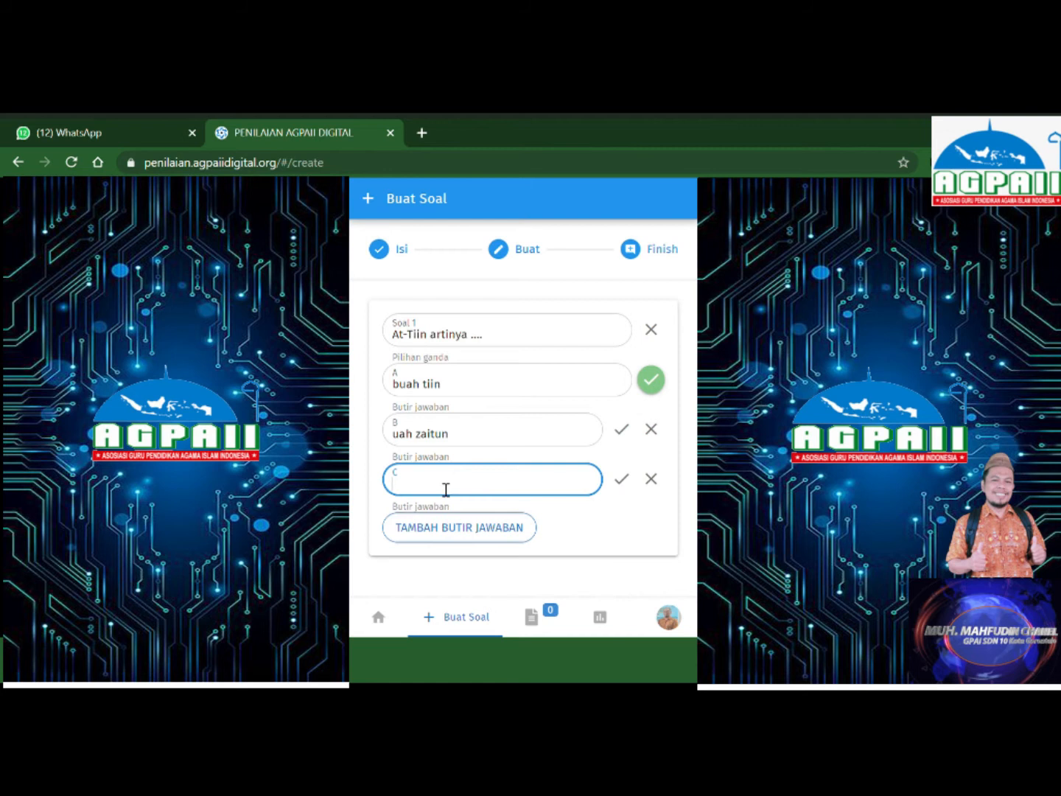
{"action": "type", "text": "kota"}
{"action": "type", "text": "makkah"}
{"action": "left_click", "coordinate": [451, 534]}
{"action": "left_click", "coordinate": [453, 540]}
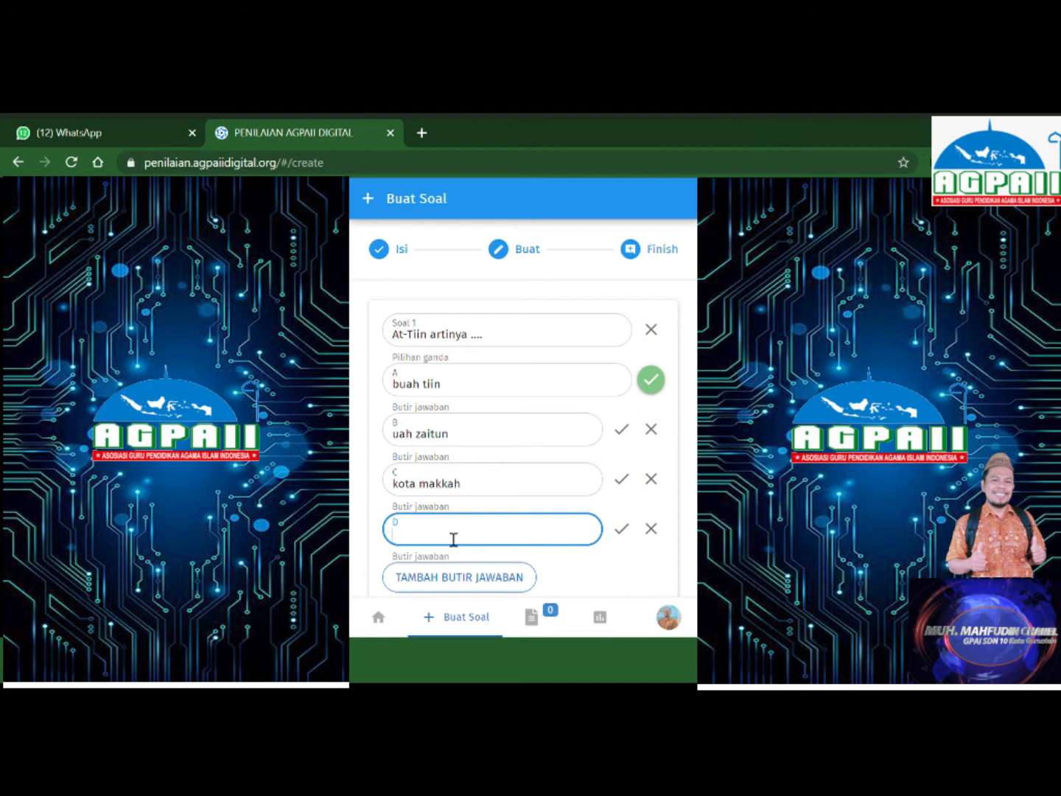
{"action": "type", "text": "kota yang aman"}
Mark option A, buah tiin, as the correct answer instead of option B.
{"action": "left_click", "coordinate": [623, 431]}
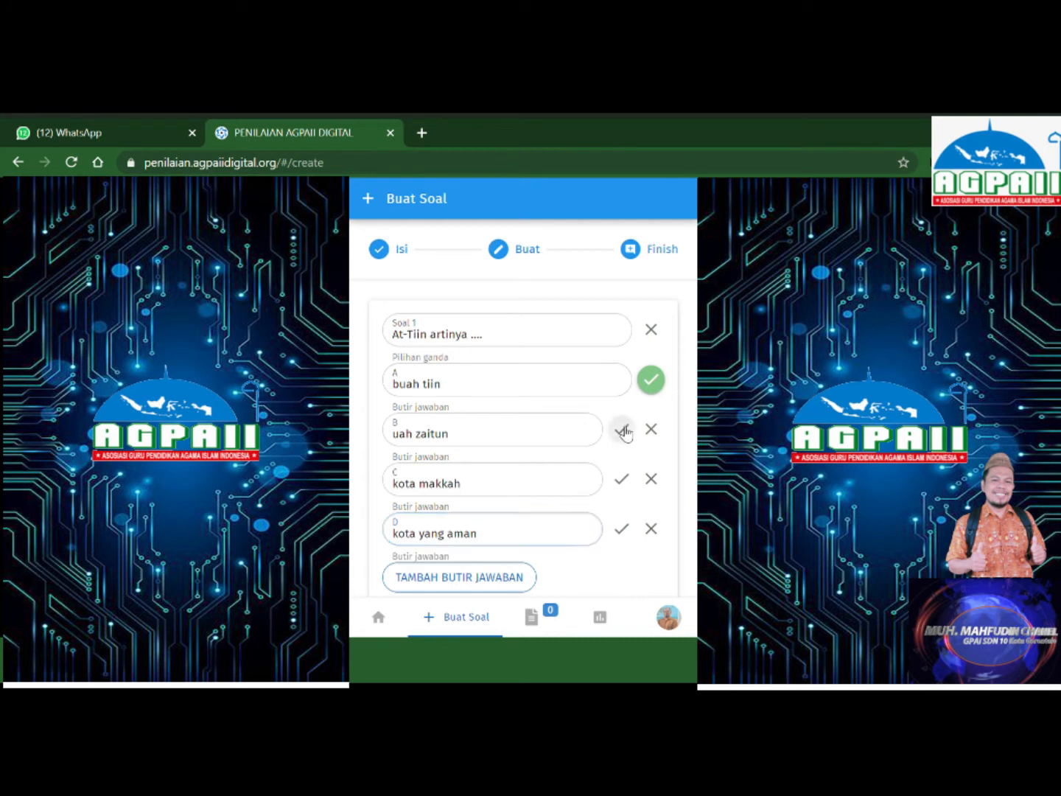
{"action": "left_click", "coordinate": [652, 381]}
{"action": "scroll", "coordinate": [524, 406], "scroll_direction": "down", "scroll_amount": 3}
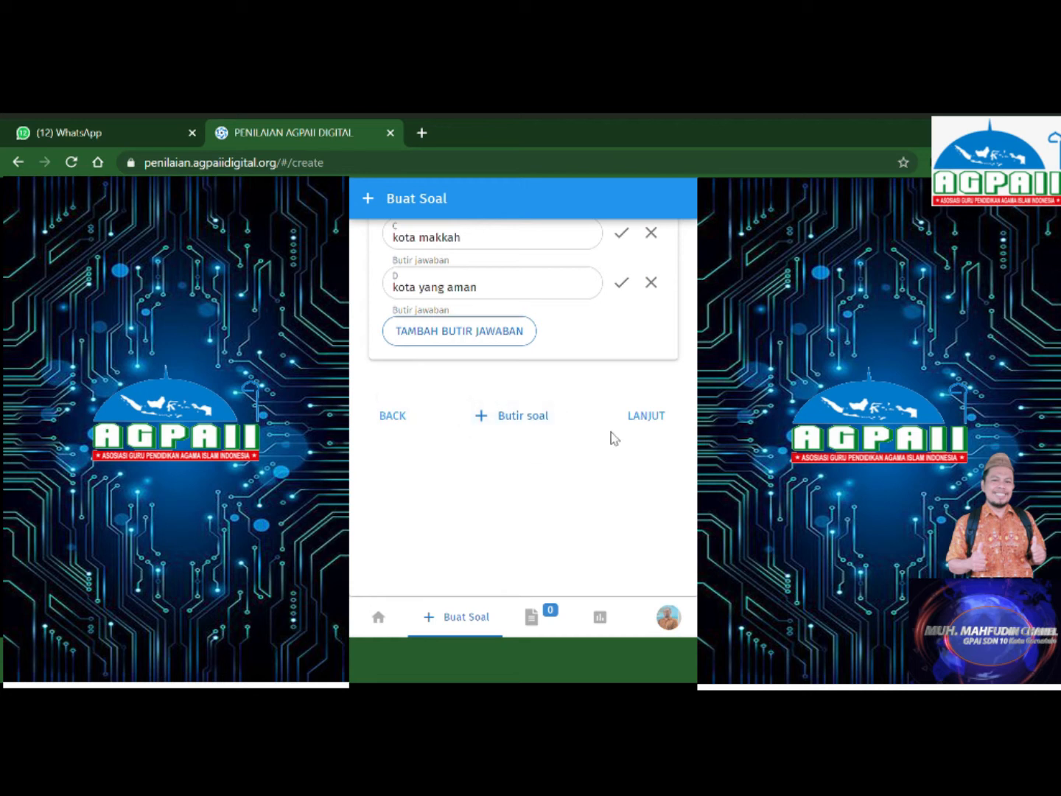
Publish the At-Tiin question with TERBITKAN, then start the Rakit package form.
{"action": "left_click", "coordinate": [647, 417]}
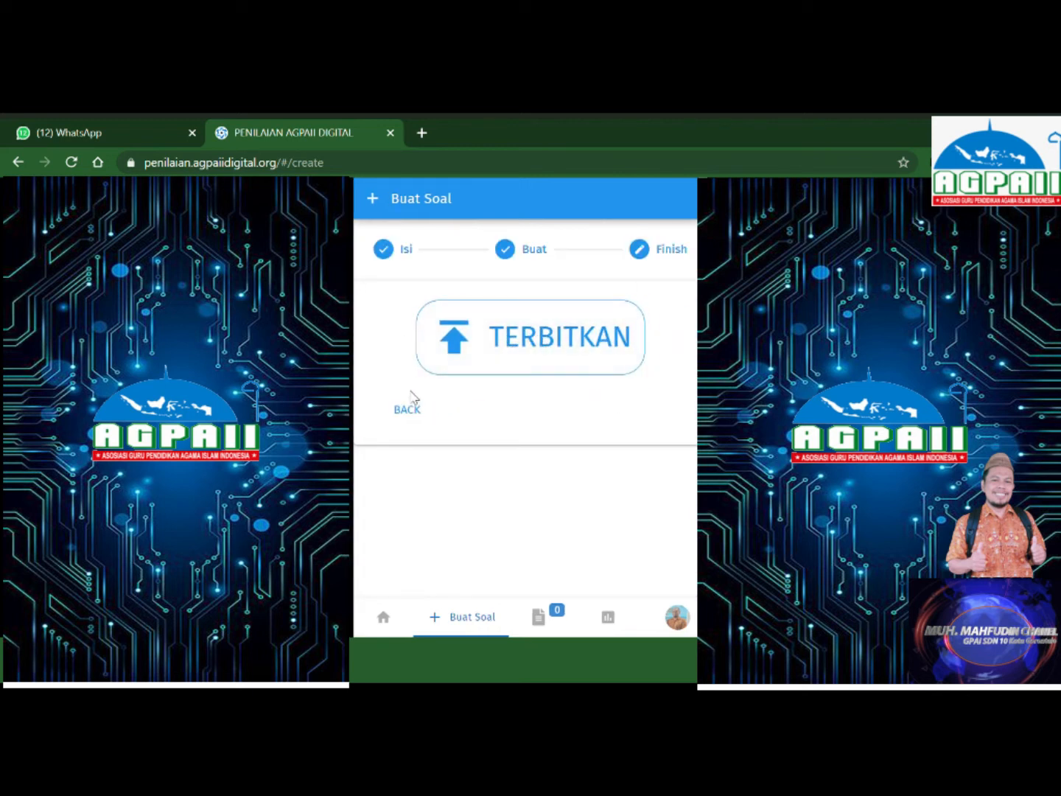
{"action": "left_click", "coordinate": [556, 349]}
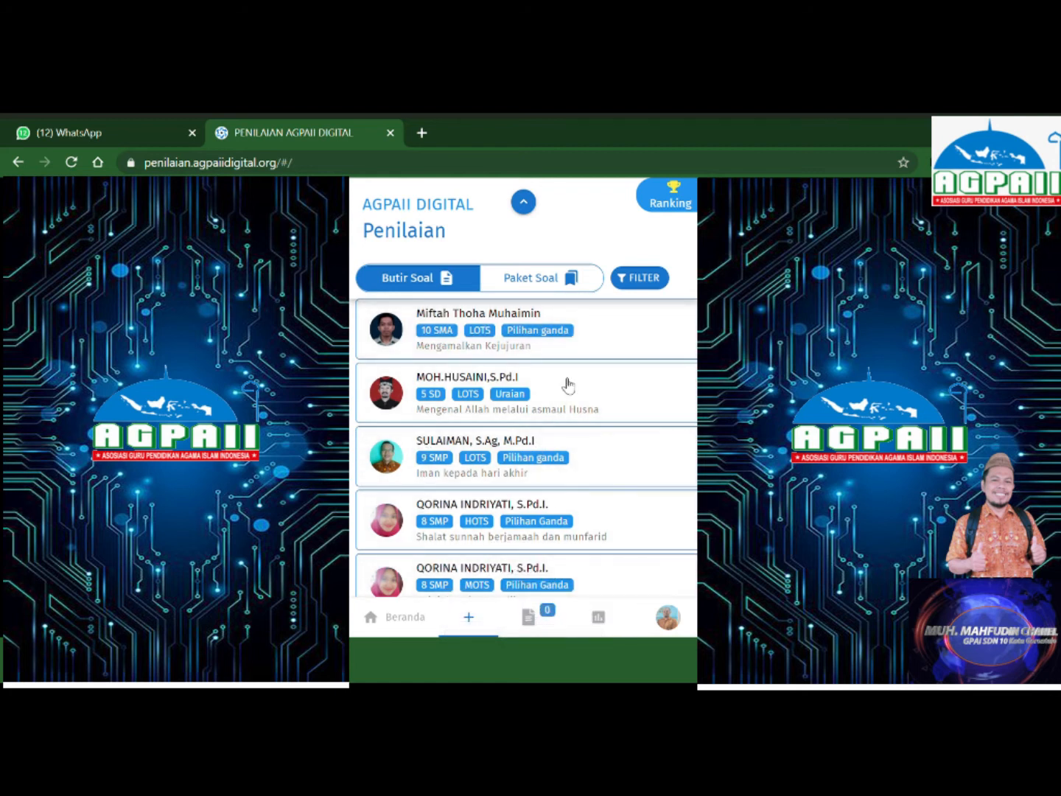
{"action": "left_click", "coordinate": [455, 171]}
{"action": "left_click", "coordinate": [456, 171]}
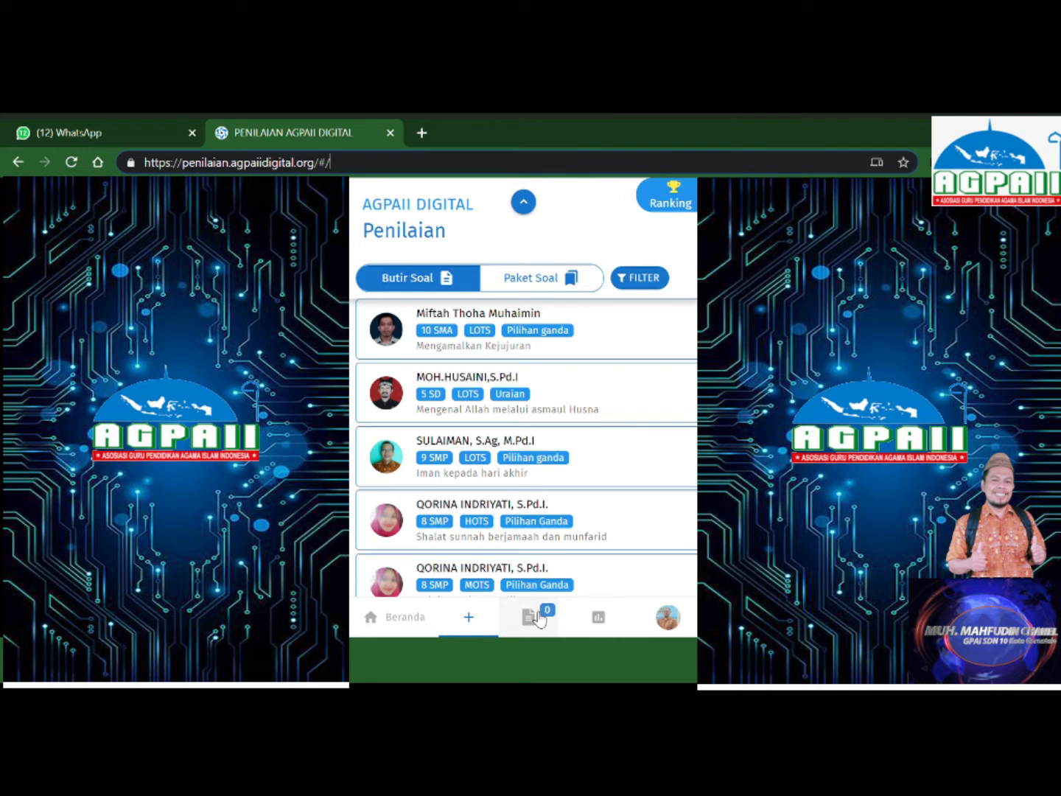
{"action": "left_click", "coordinate": [538, 617]}
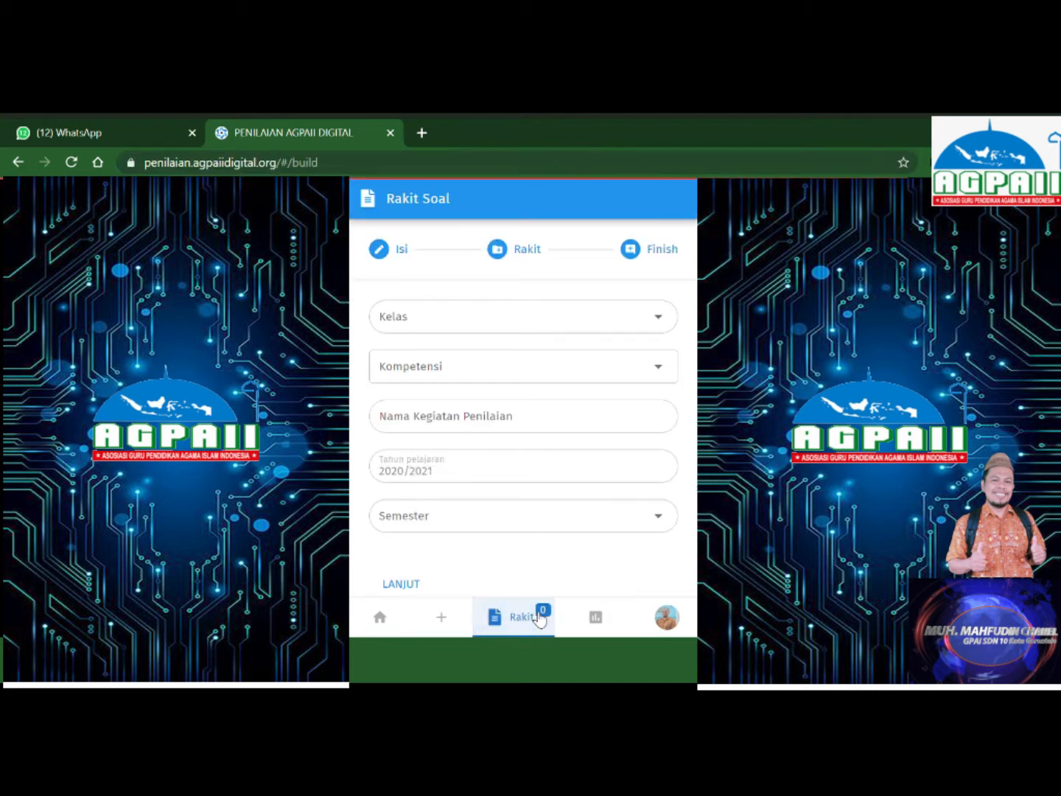
Set the package to 5 SD, Pengetahuan, Penilaian Tengah Semester, semester Gasal, and continue.
{"action": "left_click", "coordinate": [658, 319]}
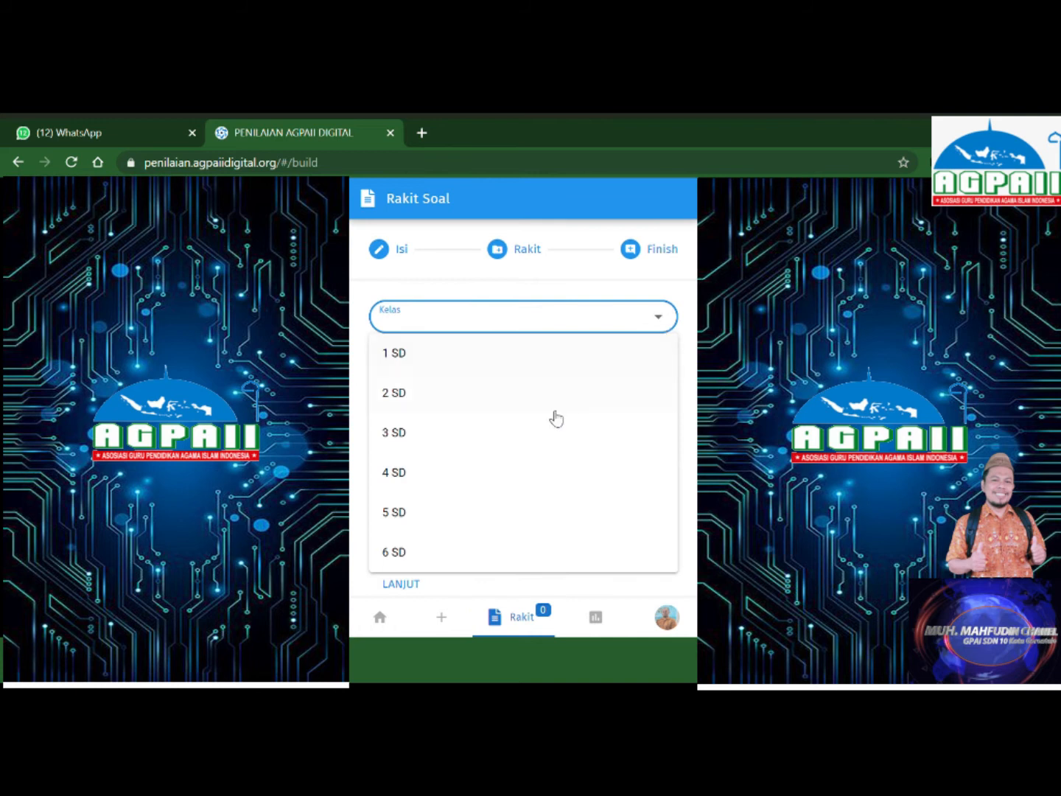
{"action": "left_click", "coordinate": [471, 525]}
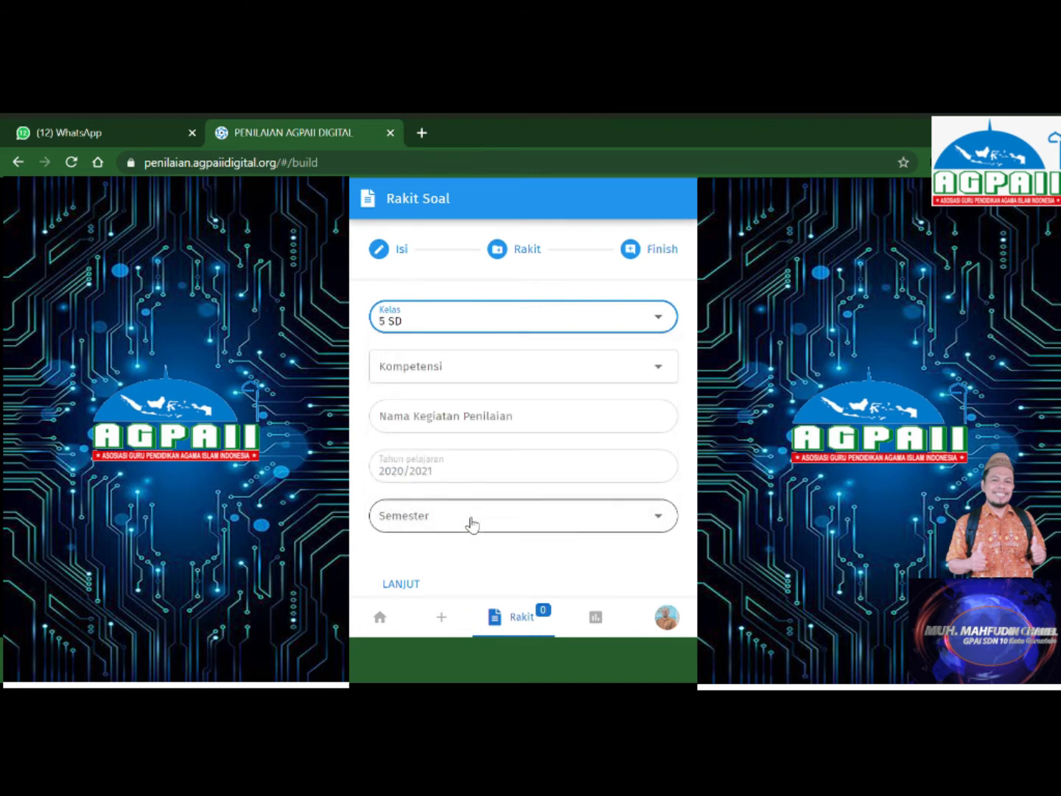
{"action": "left_click", "coordinate": [655, 371]}
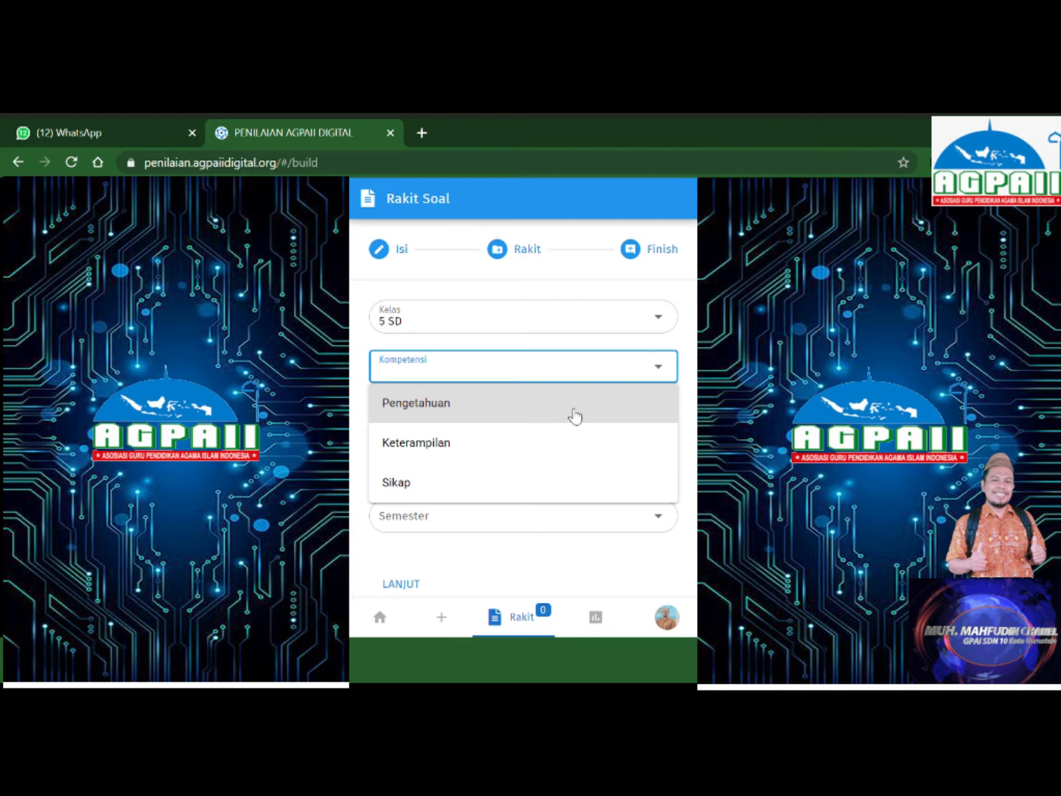
{"action": "left_click", "coordinate": [575, 417]}
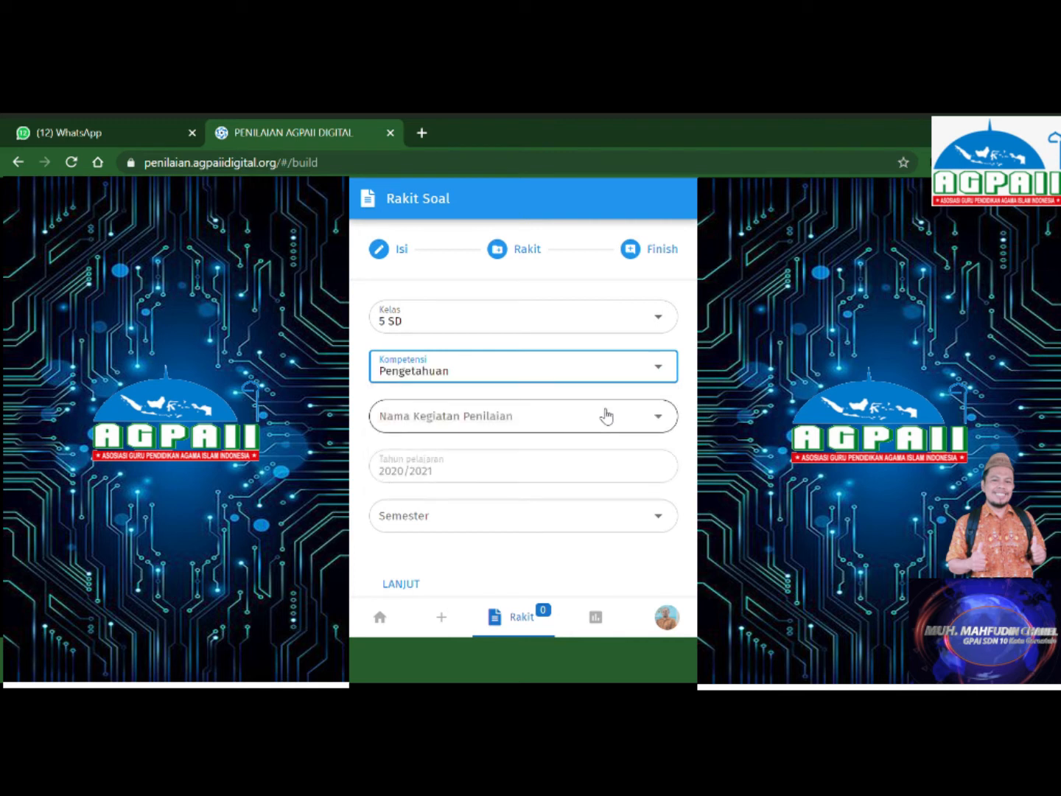
{"action": "left_click", "coordinate": [668, 422]}
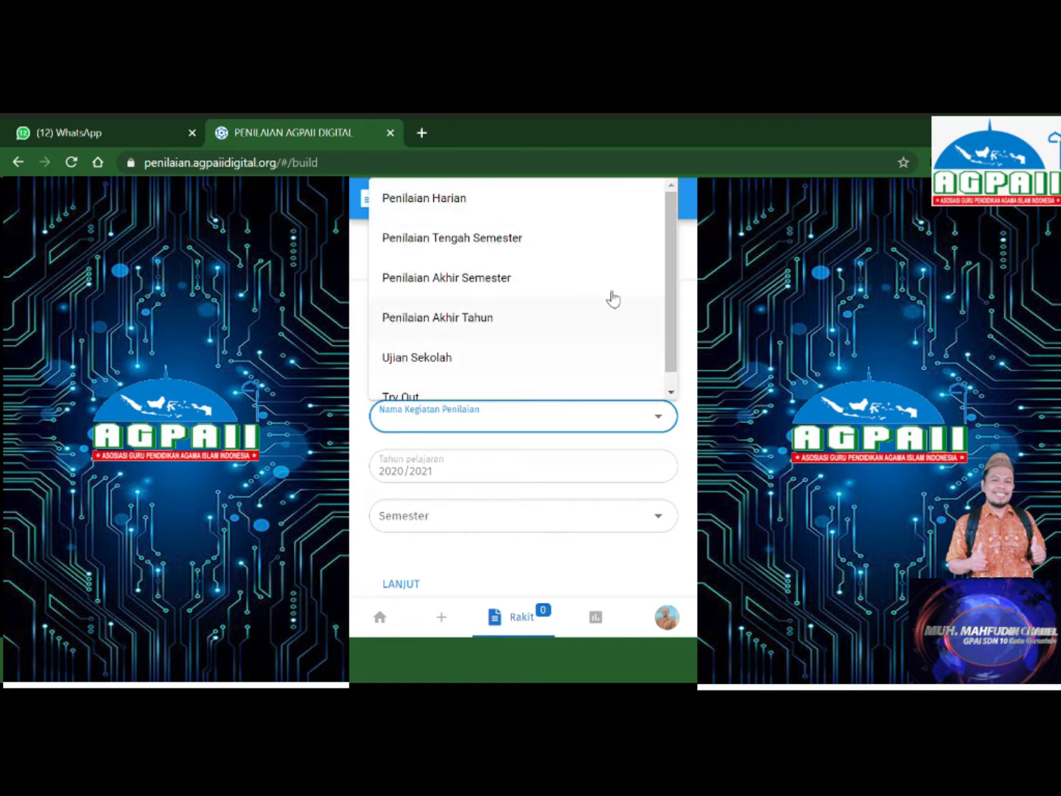
{"action": "left_click", "coordinate": [507, 246]}
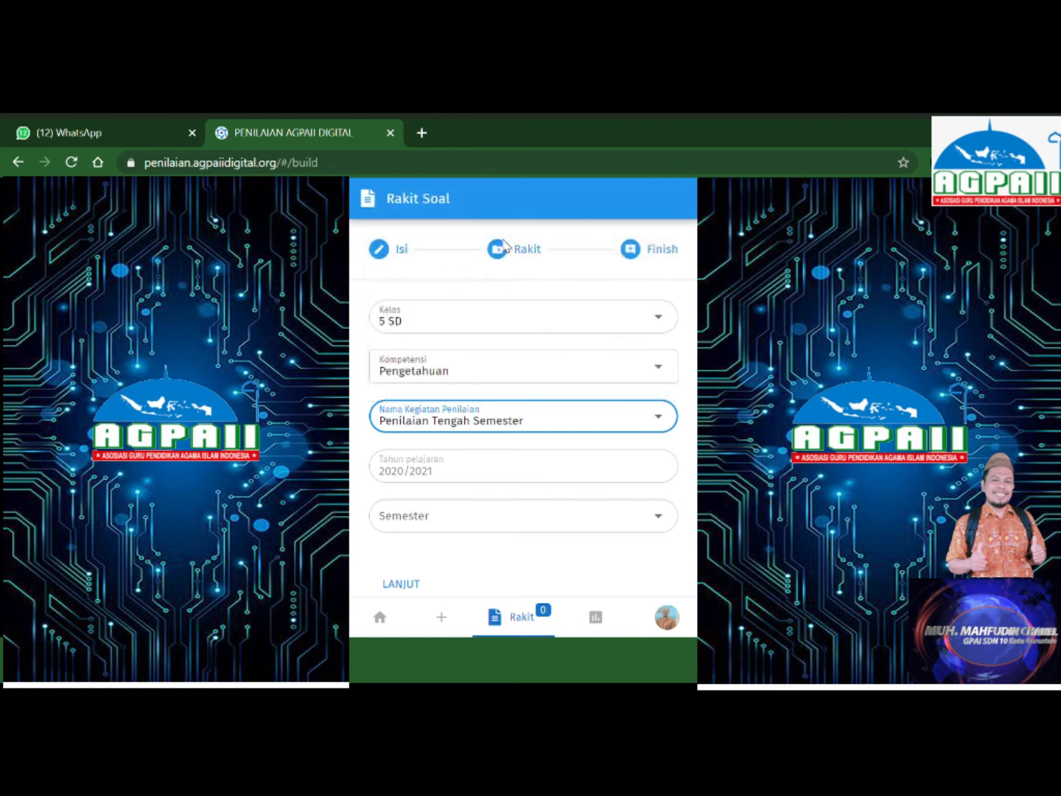
{"action": "left_click", "coordinate": [662, 522]}
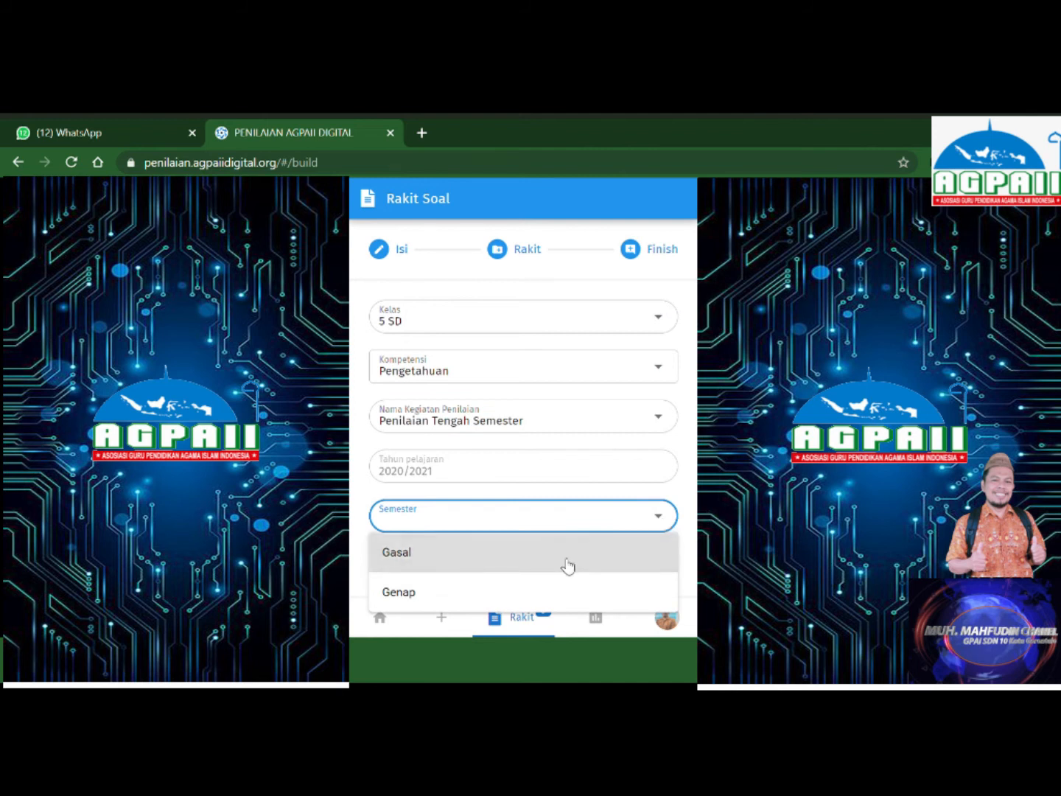
{"action": "left_click", "coordinate": [567, 566]}
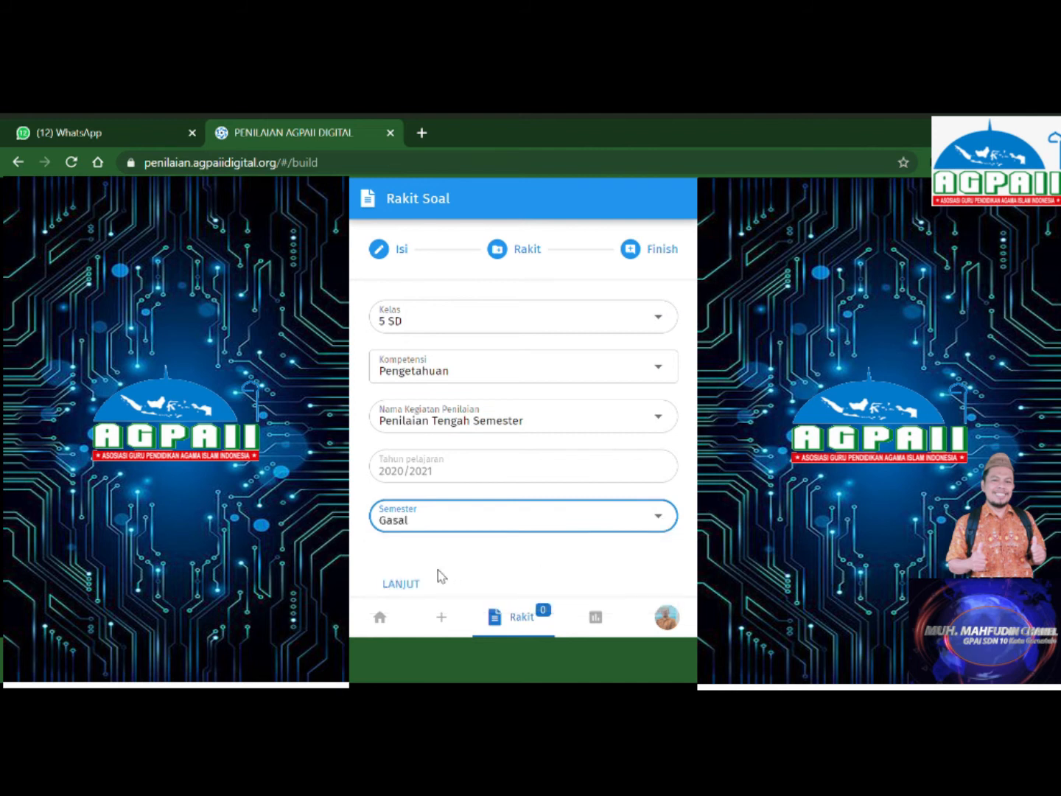
{"action": "left_click", "coordinate": [409, 587]}
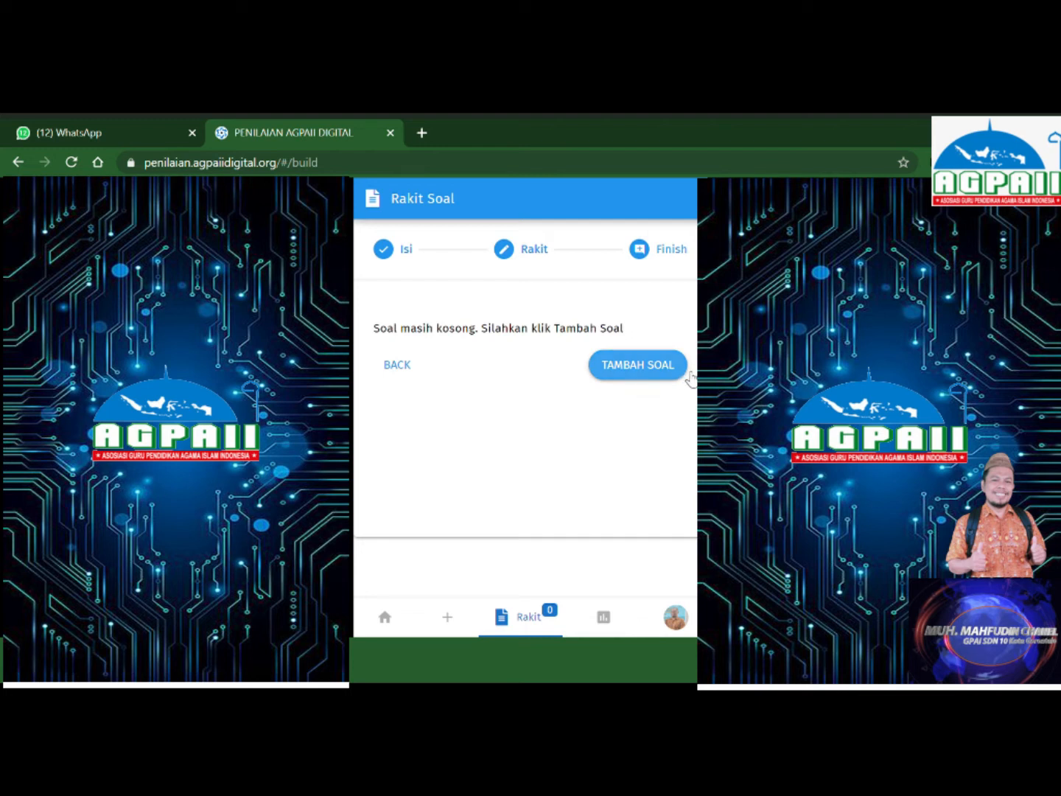
Open the TAMBAH SOAL question list, check the class filter, and focus the topic search.
{"action": "left_click", "coordinate": [634, 367]}
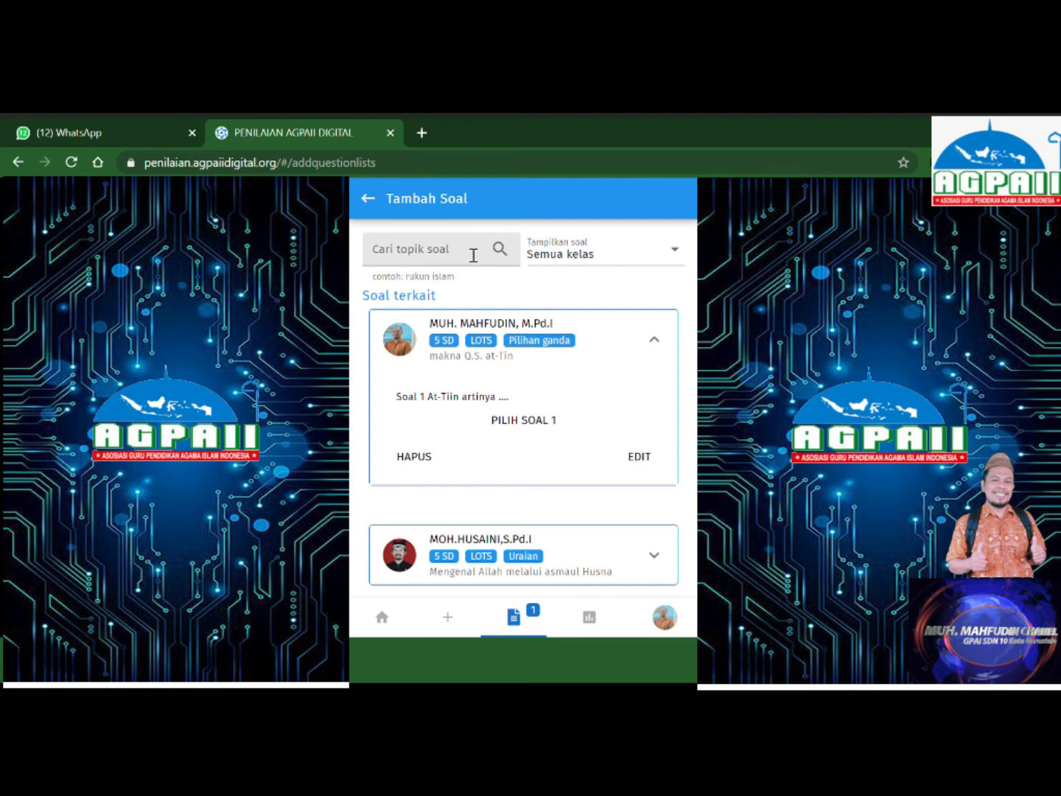
{"action": "left_click", "coordinate": [681, 254]}
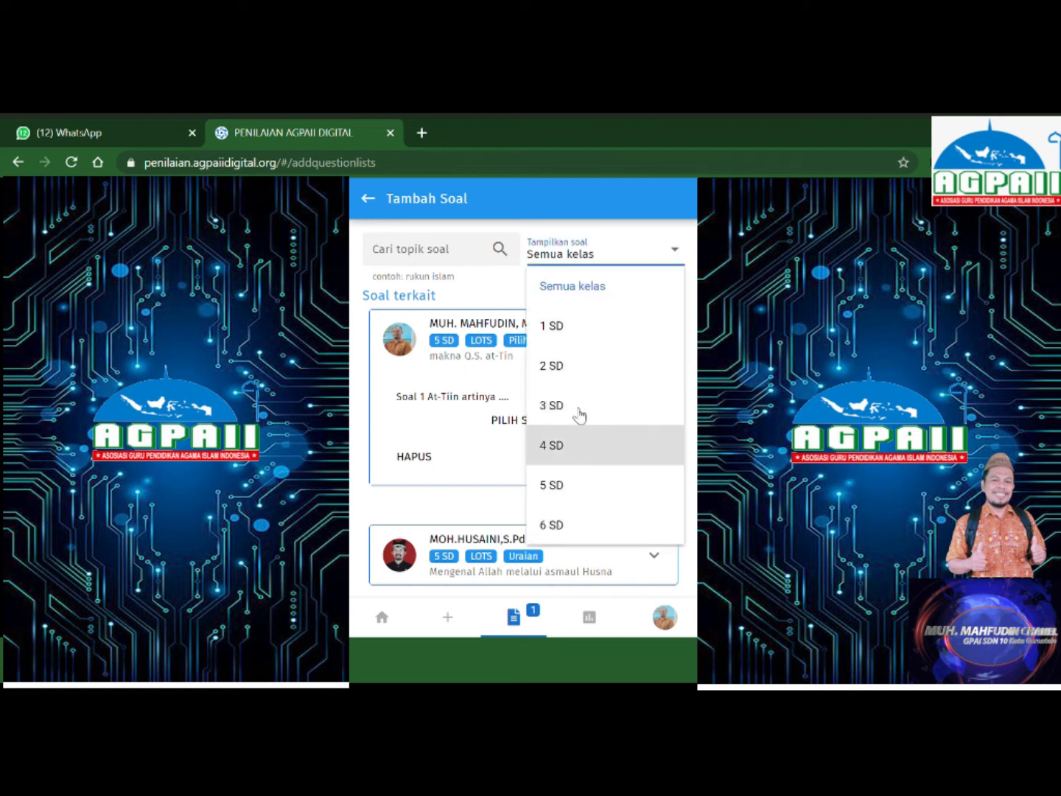
{"action": "left_click", "coordinate": [469, 253]}
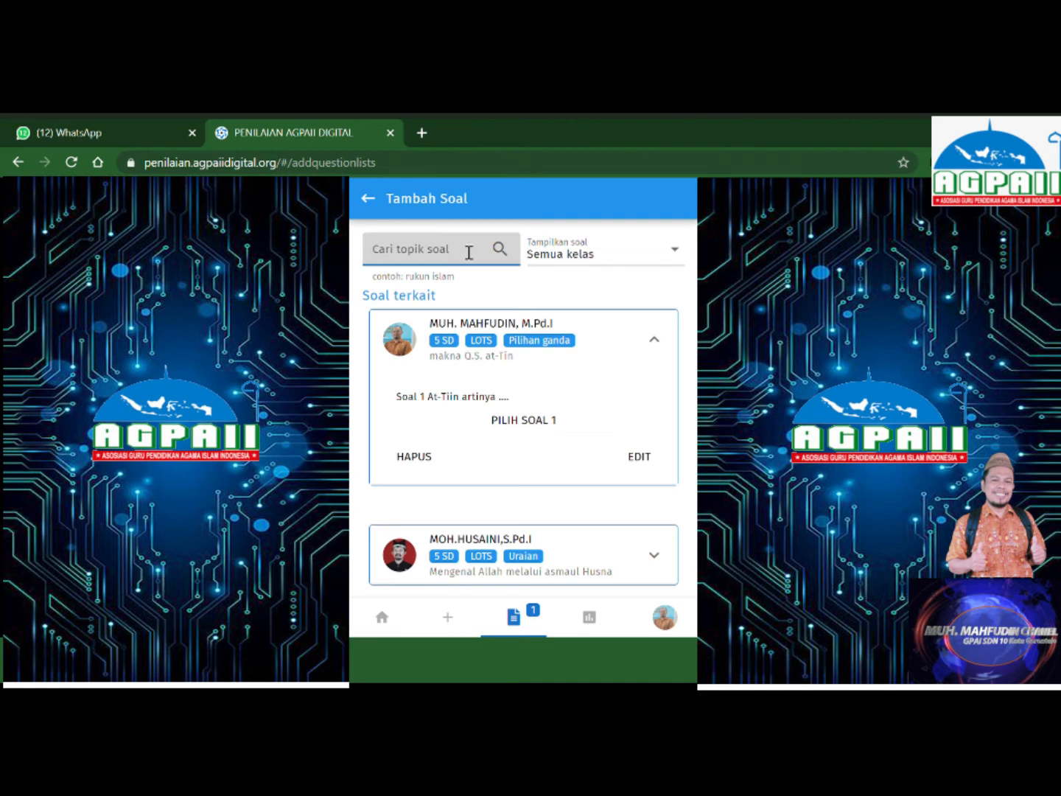
Search 'at tiin' and add Soal 1–5 of the Surah At Tiin set to the package.
{"action": "type", "text": "at t"}
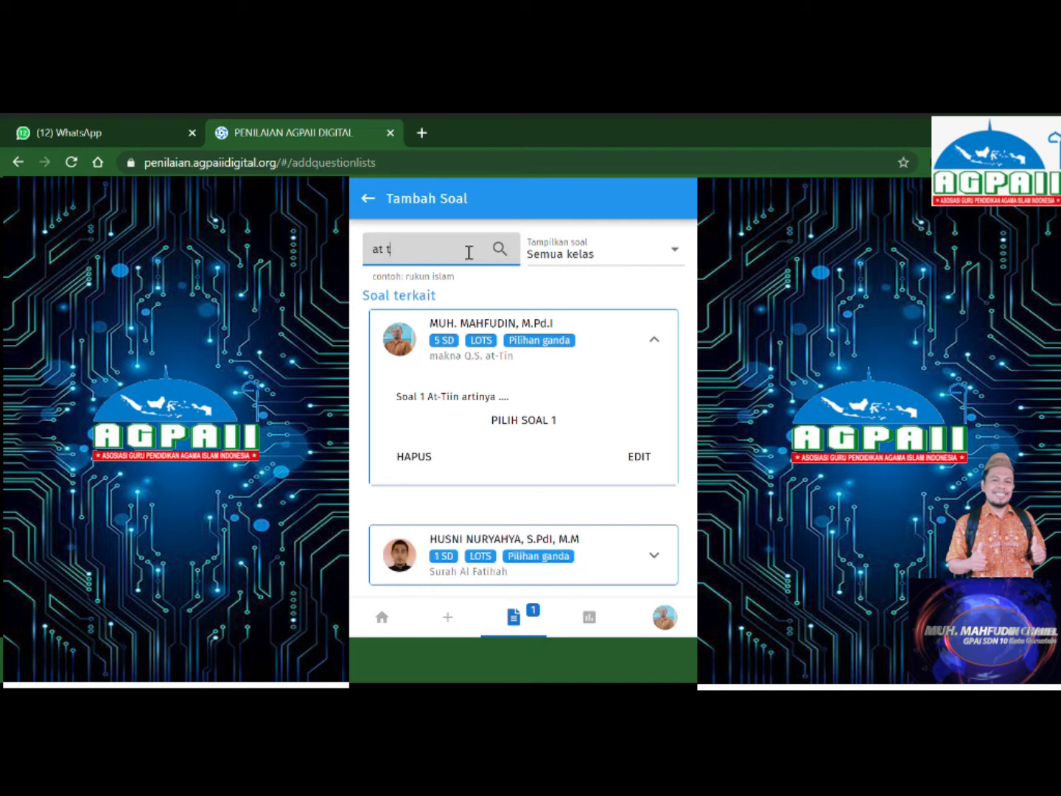
{"action": "type", "text": "iin"}
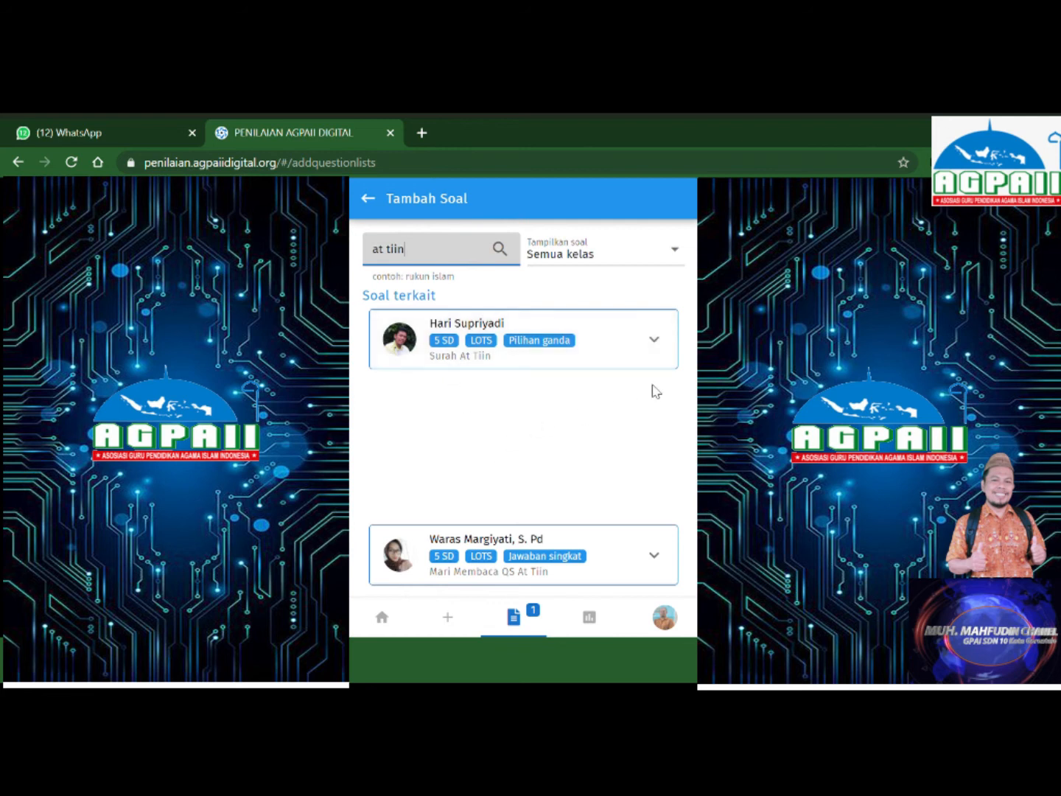
{"action": "left_click", "coordinate": [656, 341]}
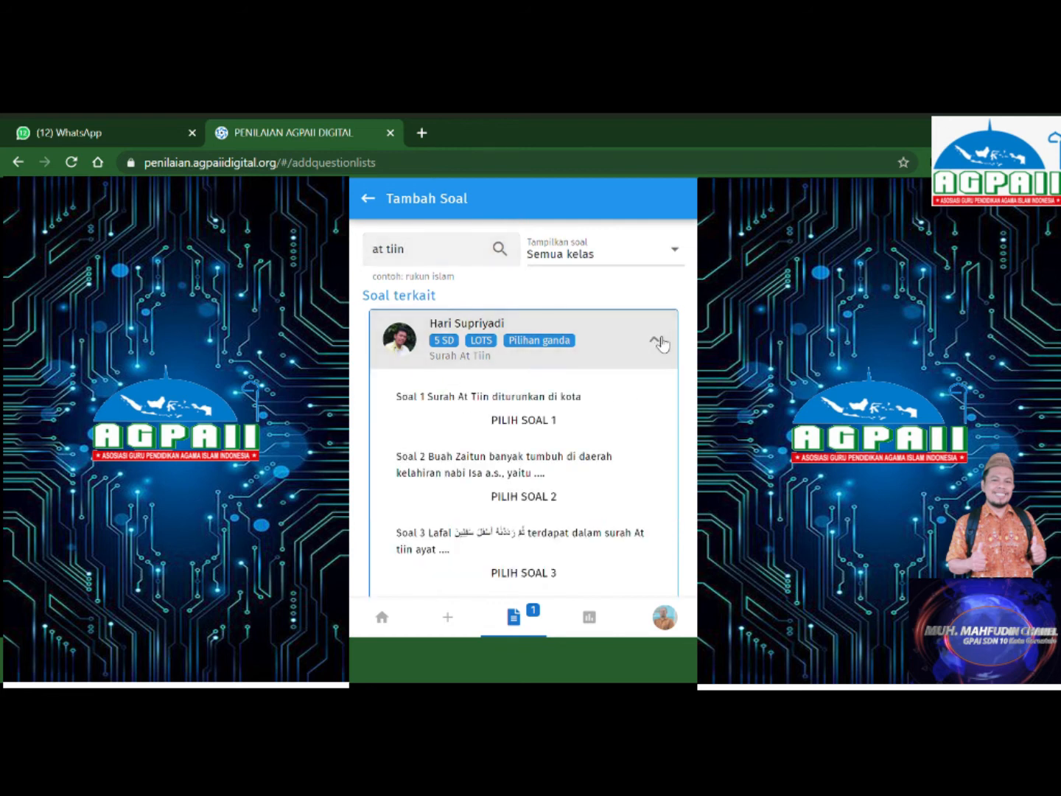
{"action": "left_click", "coordinate": [529, 422]}
{"action": "left_click", "coordinate": [529, 501]}
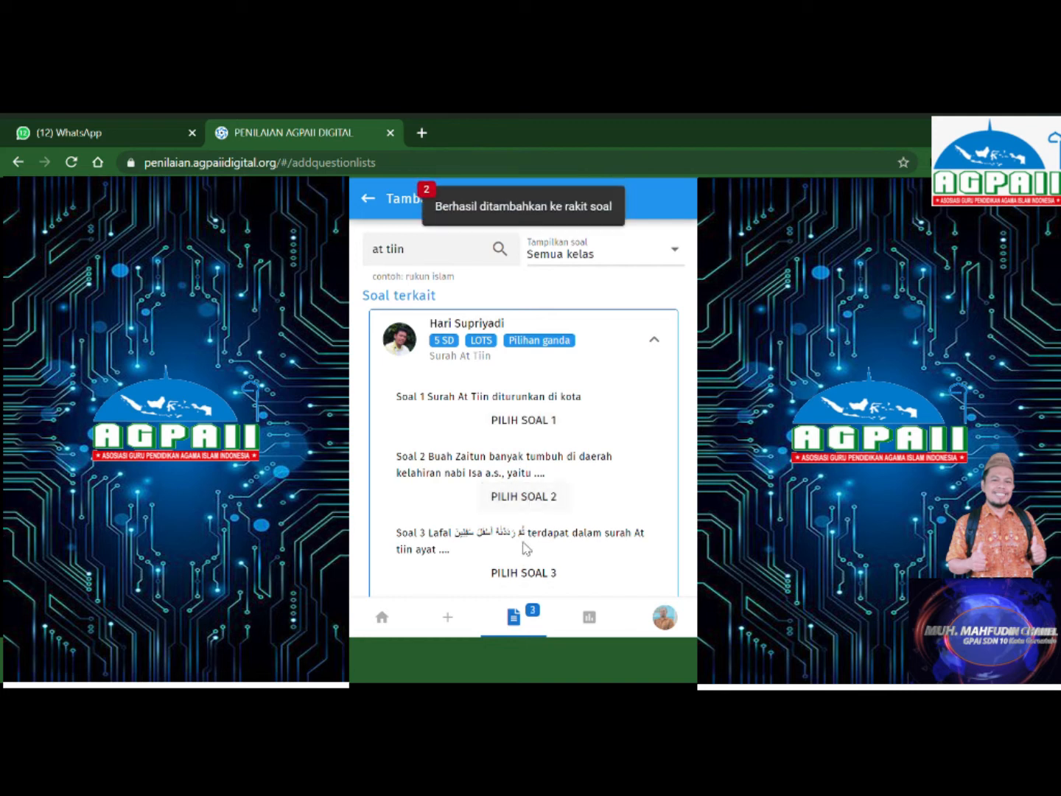
{"action": "left_click", "coordinate": [530, 575]}
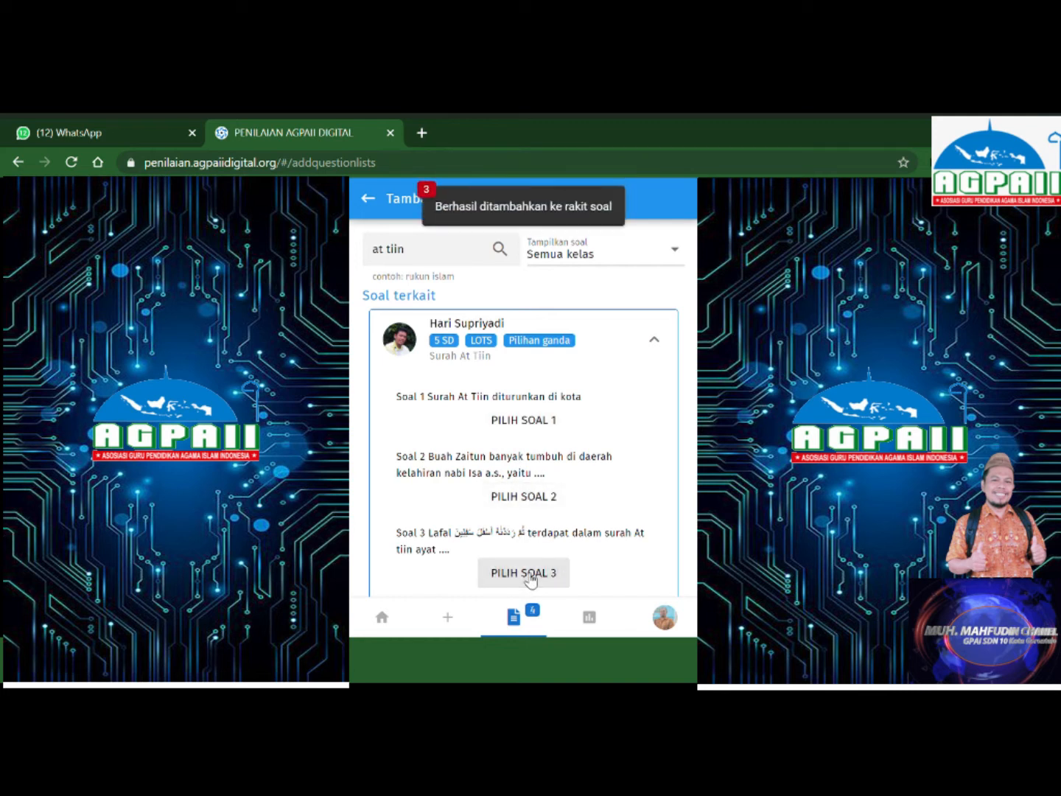
{"action": "scroll", "coordinate": [521, 407], "scroll_direction": "down", "scroll_amount": 5}
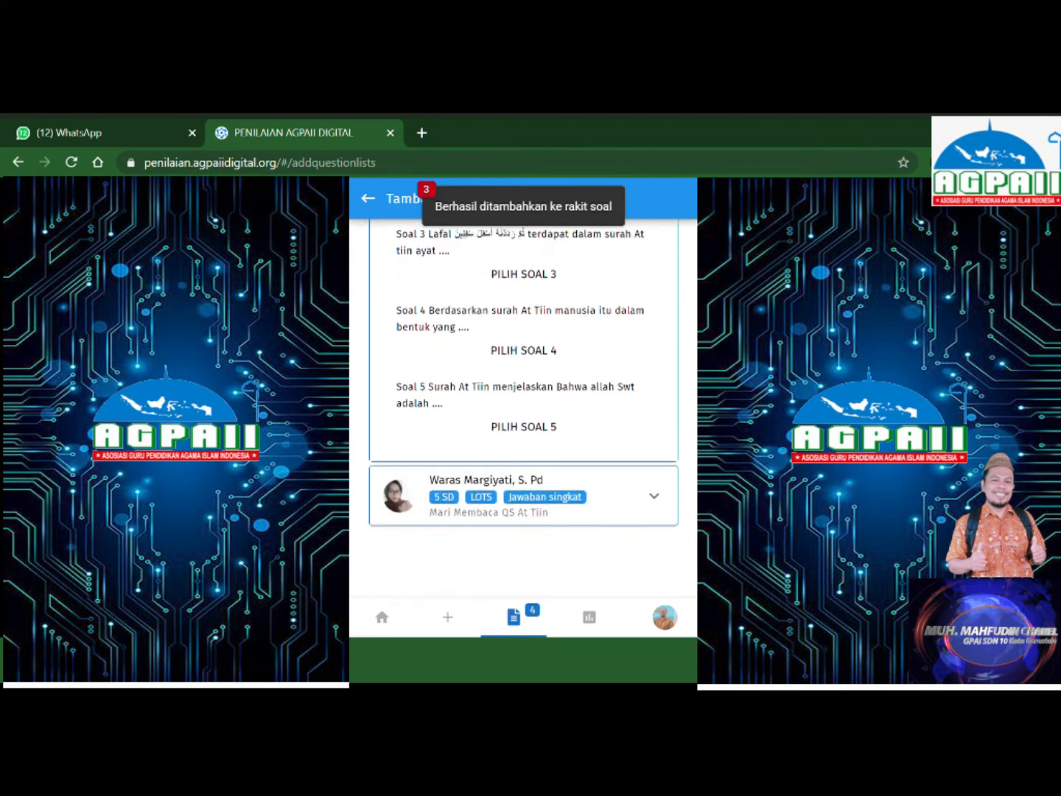
{"action": "left_click", "coordinate": [523, 357]}
{"action": "left_click", "coordinate": [525, 426]}
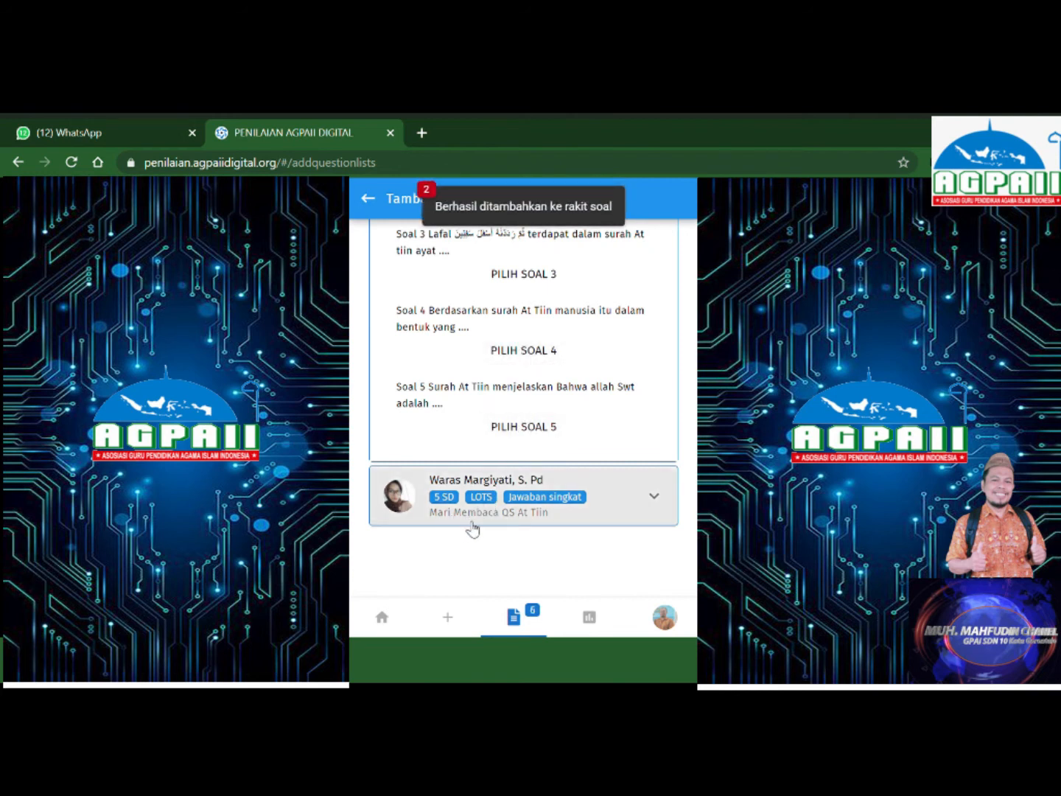
Add Soal 1 from the Mari Membaca QS At Tiin set, then return to the builder.
{"action": "left_click", "coordinate": [654, 498]}
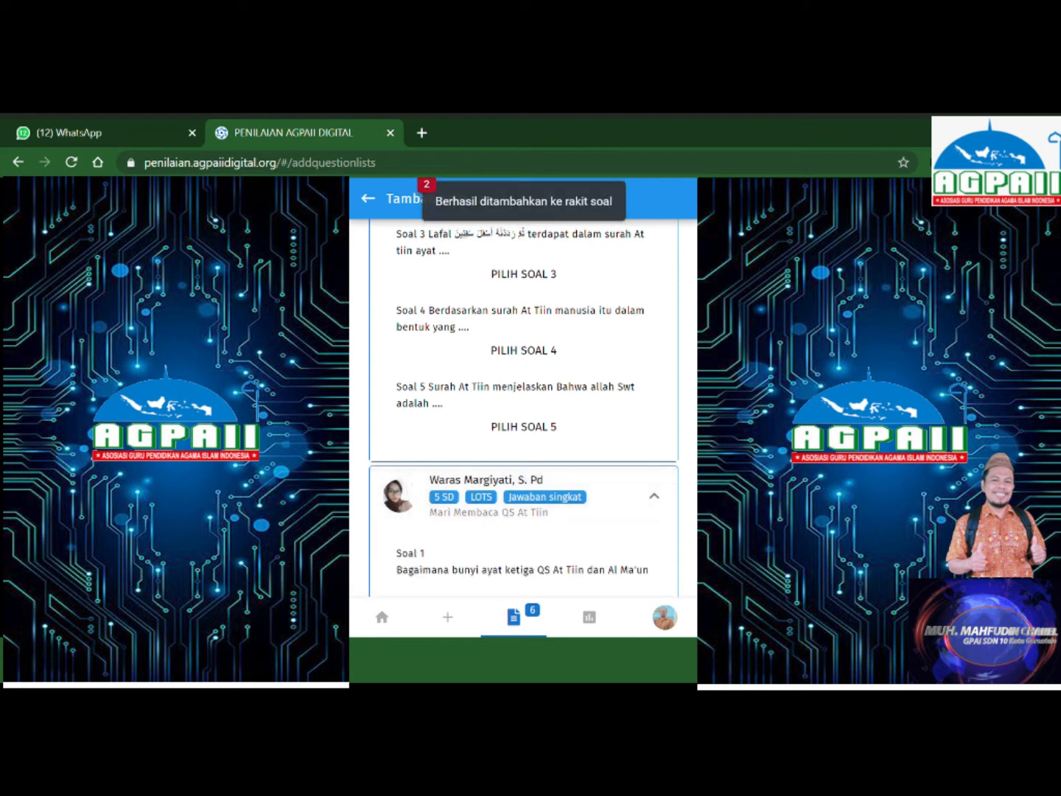
{"action": "scroll", "coordinate": [524, 408], "scroll_direction": "down", "scroll_amount": 2}
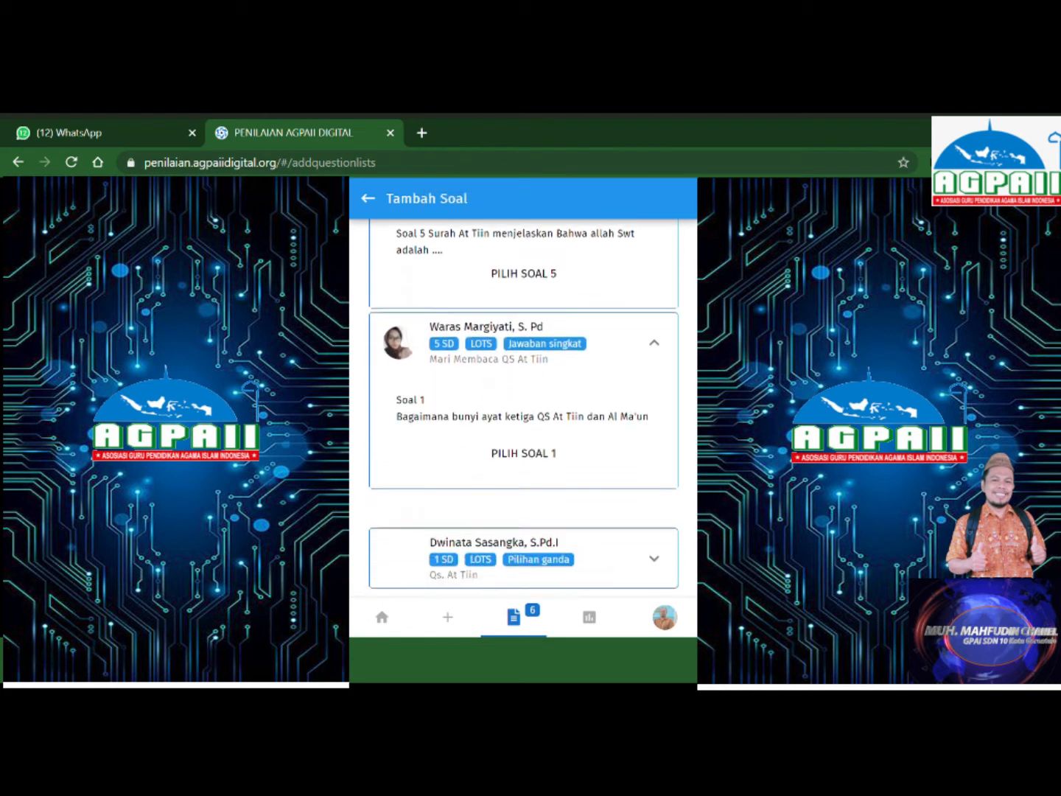
{"action": "scroll", "coordinate": [592, 408], "scroll_direction": "down", "scroll_amount": 1}
{"action": "left_click", "coordinate": [538, 411]}
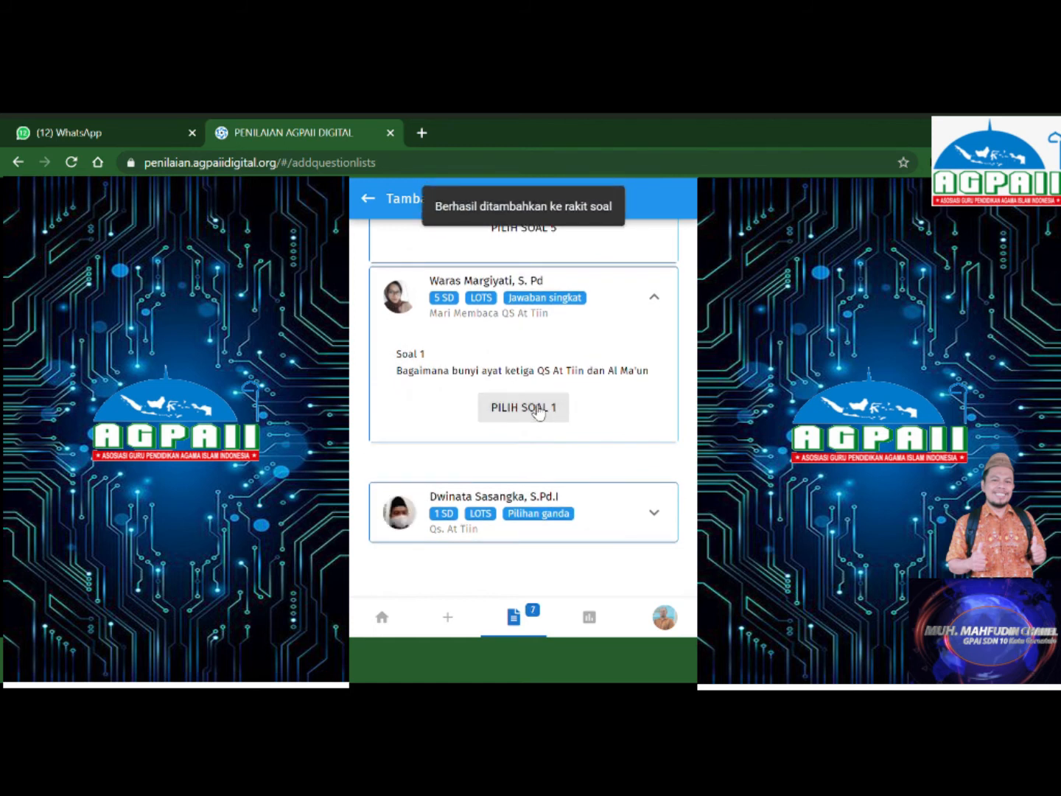
{"action": "left_click", "coordinate": [368, 198]}
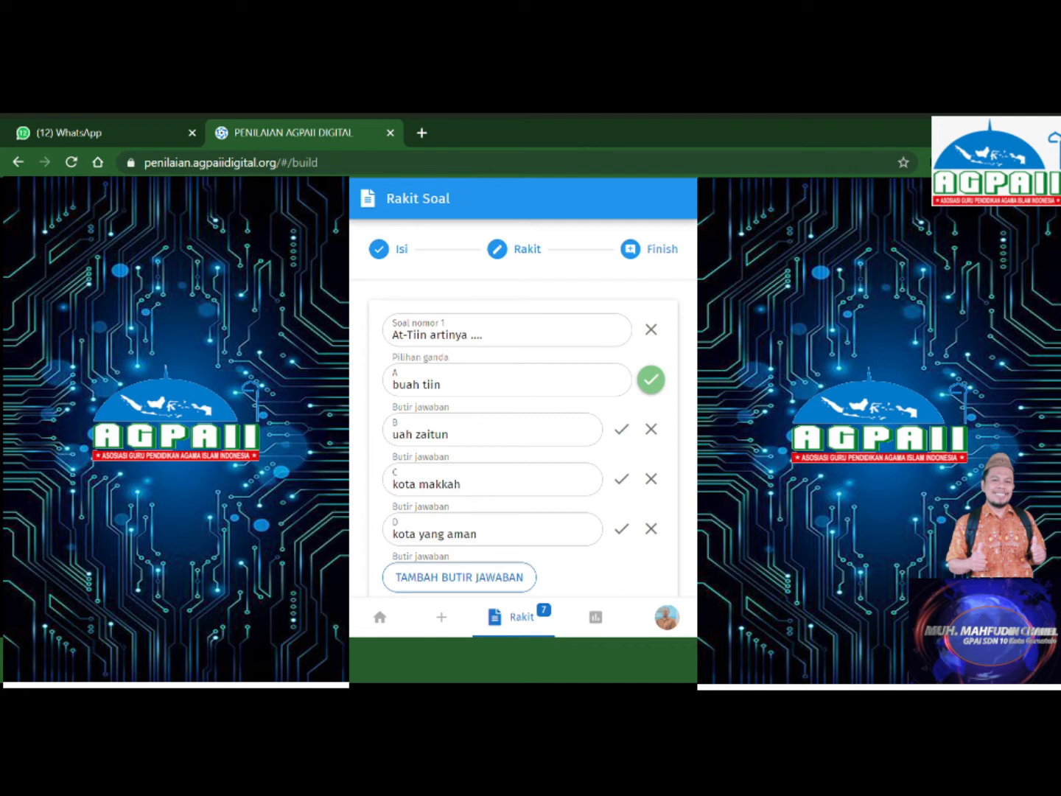
{"action": "scroll", "coordinate": [523, 408], "scroll_direction": "down", "scroll_amount": 10}
{"action": "scroll", "coordinate": [524, 407], "scroll_direction": "down", "scroll_amount": 10}
{"action": "scroll", "coordinate": [522, 408], "scroll_direction": "down", "scroll_amount": 10}
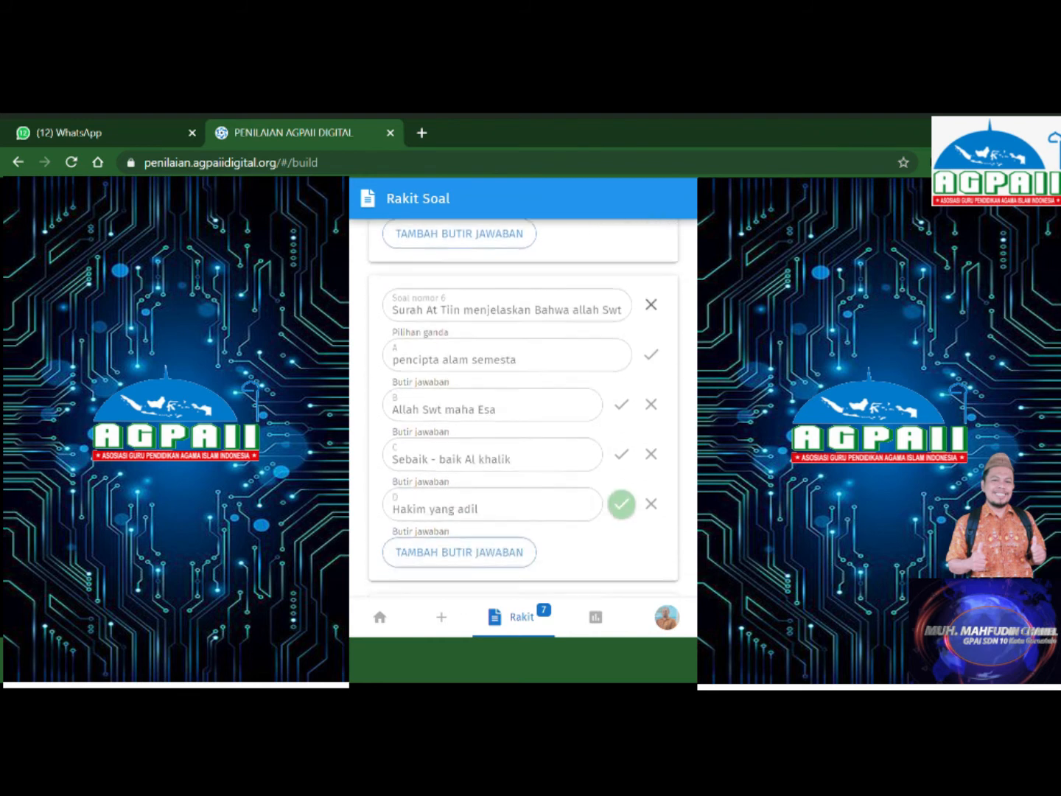
{"action": "scroll", "coordinate": [524, 408], "scroll_direction": "down", "scroll_amount": 3}
{"action": "scroll", "coordinate": [524, 409], "scroll_direction": "down", "scroll_amount": 6}
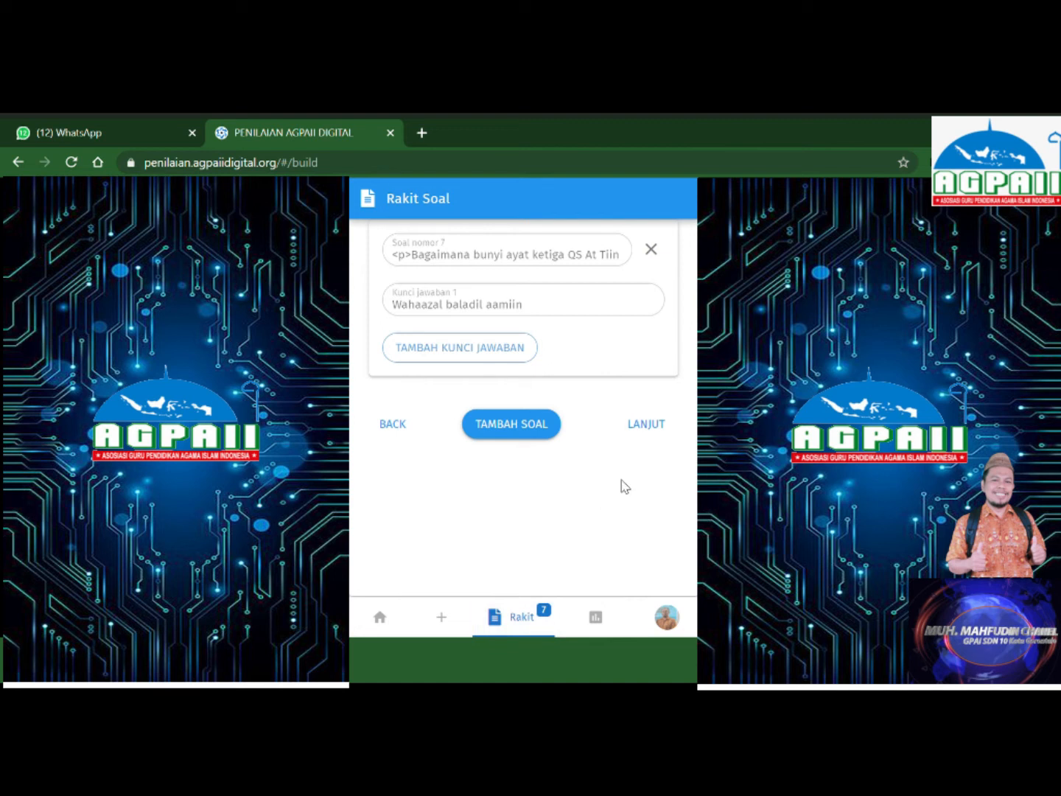
Publish the package, then view Paket Soal, Hasil and the Profile listing three packages.
{"action": "left_click", "coordinate": [652, 426]}
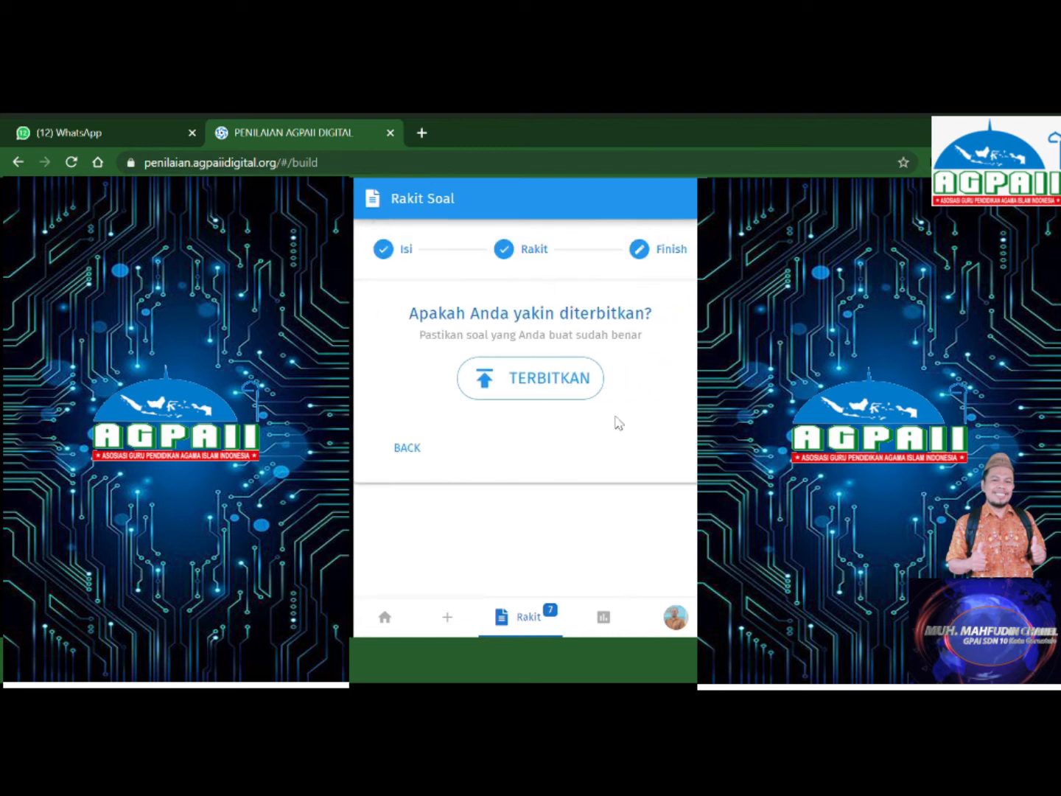
{"action": "left_click", "coordinate": [546, 381]}
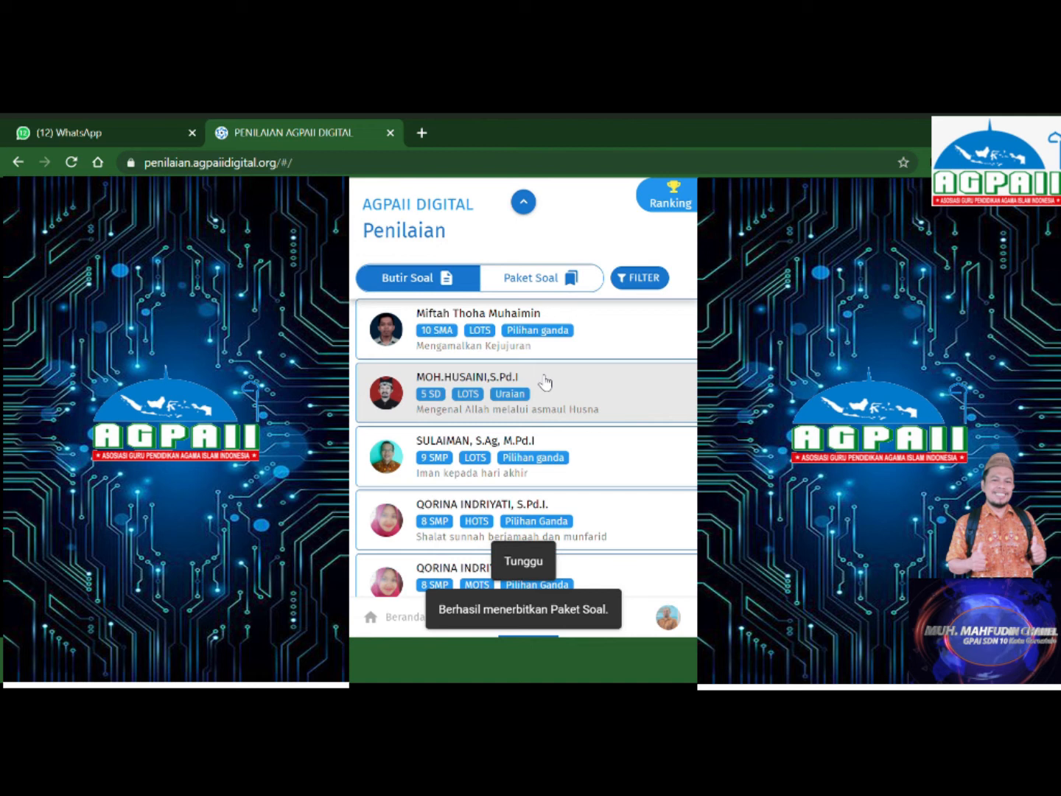
{"action": "left_click", "coordinate": [548, 284]}
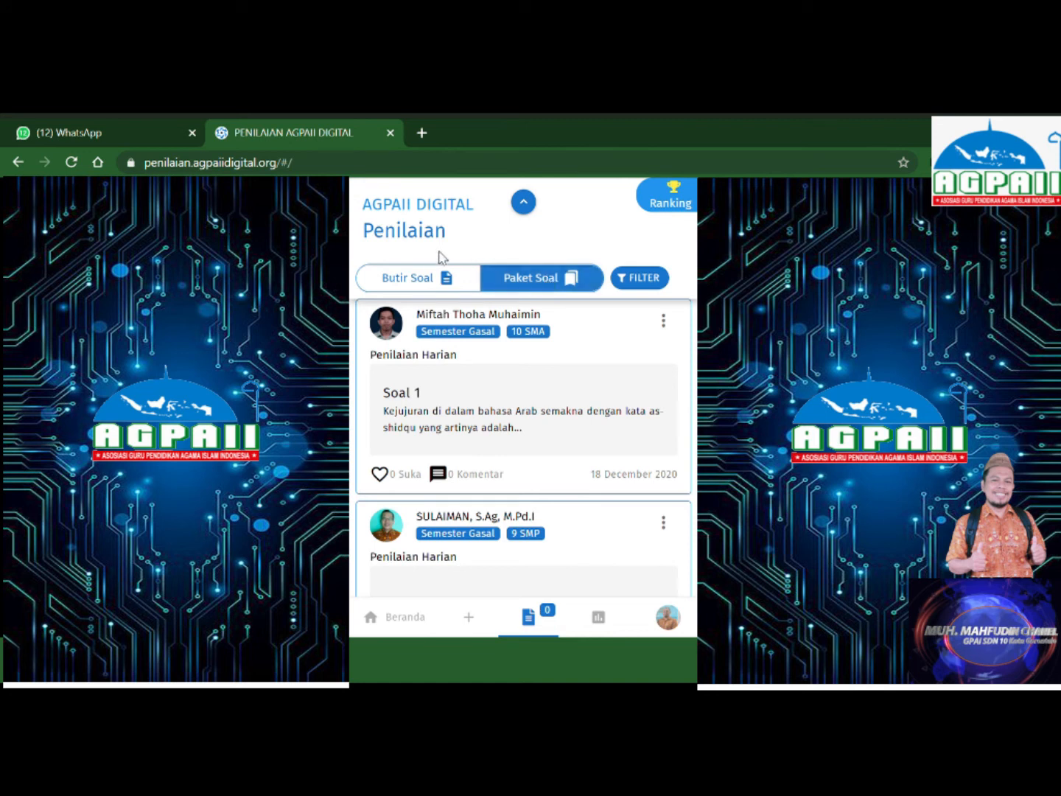
{"action": "left_click", "coordinate": [599, 619]}
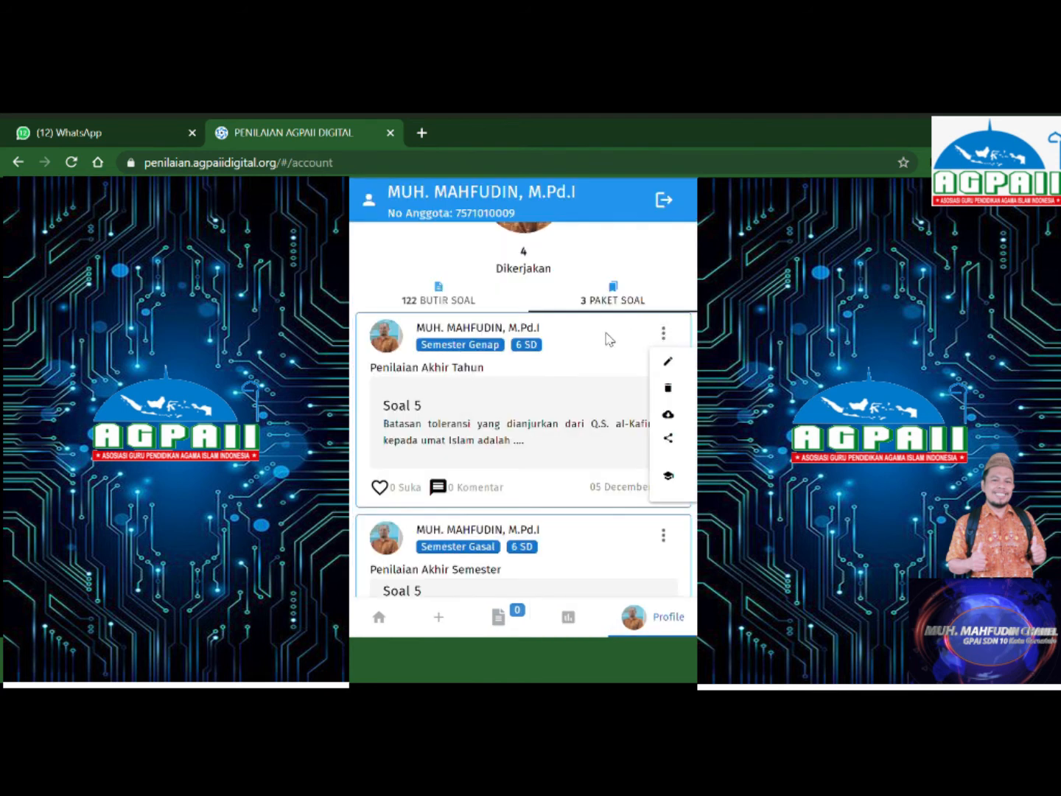
{"action": "left_click", "coordinate": [606, 333]}
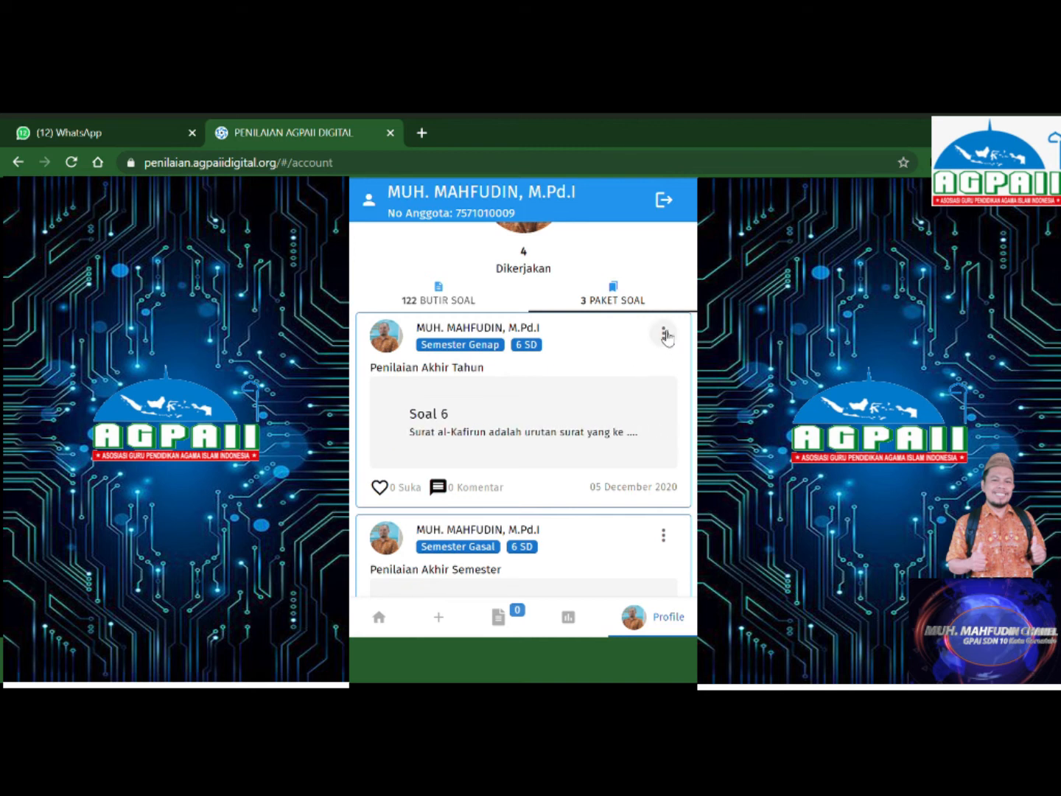
Open the Bagikan Soal sharing page for the first, end-of-year package card.
{"action": "left_click", "coordinate": [664, 335]}
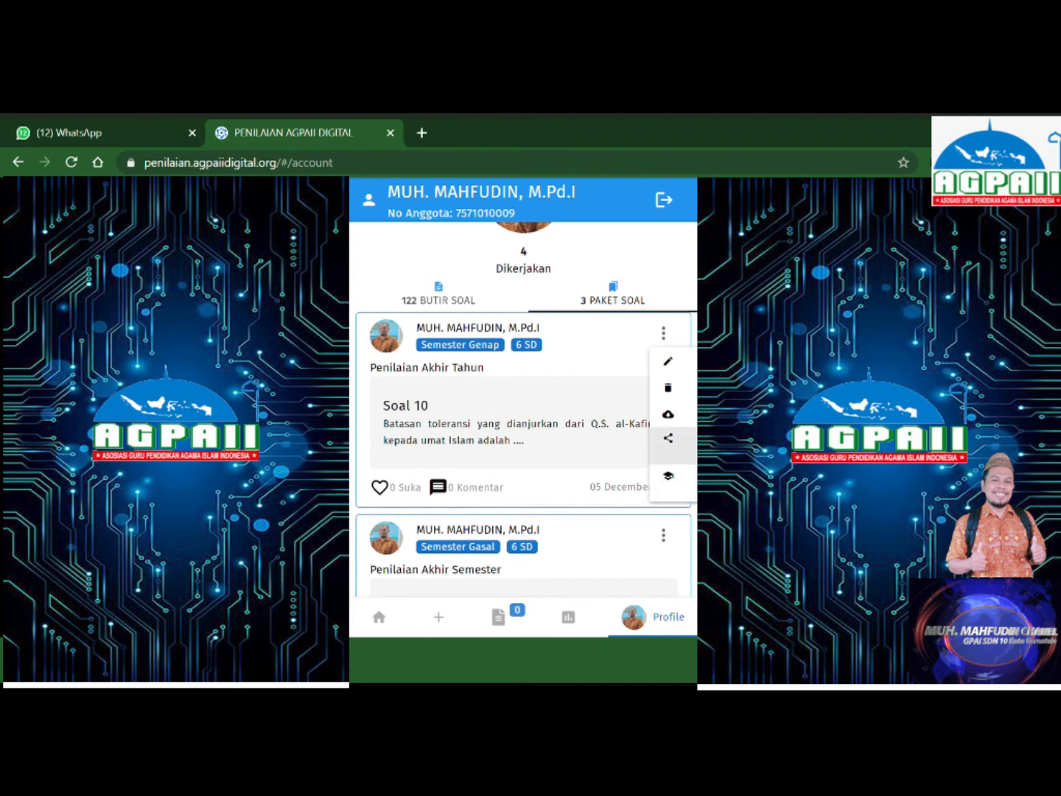
{"action": "left_click", "coordinate": [667, 438]}
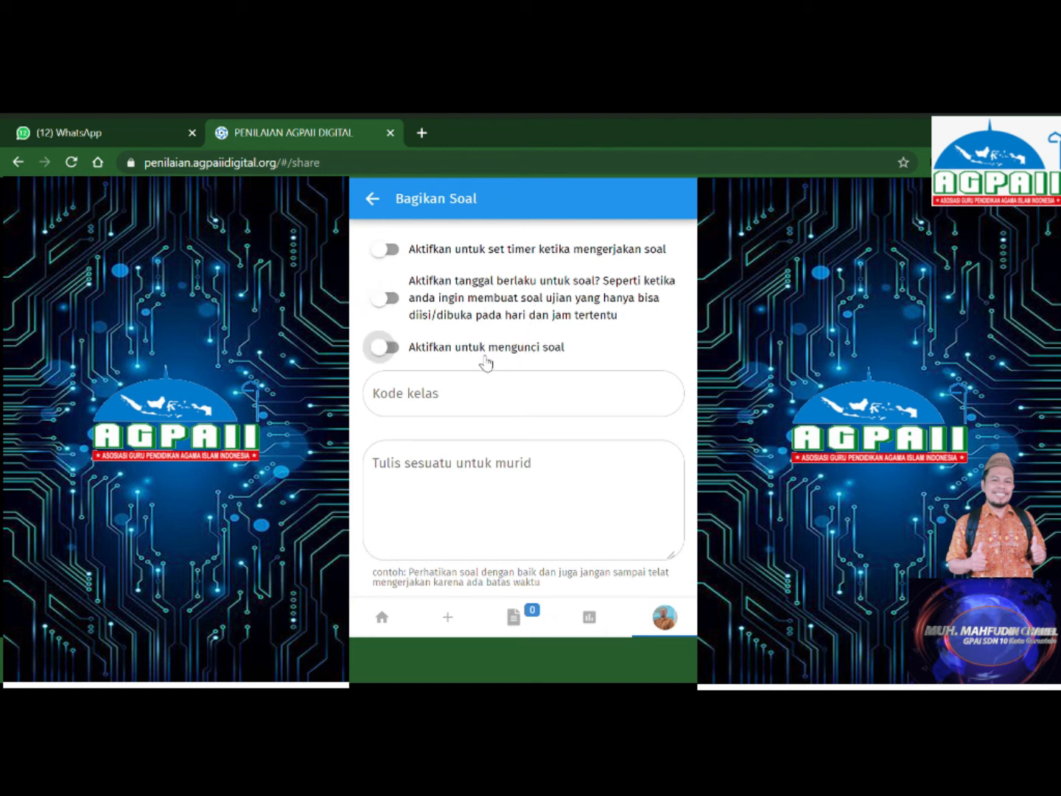
{"action": "left_click", "coordinate": [477, 414]}
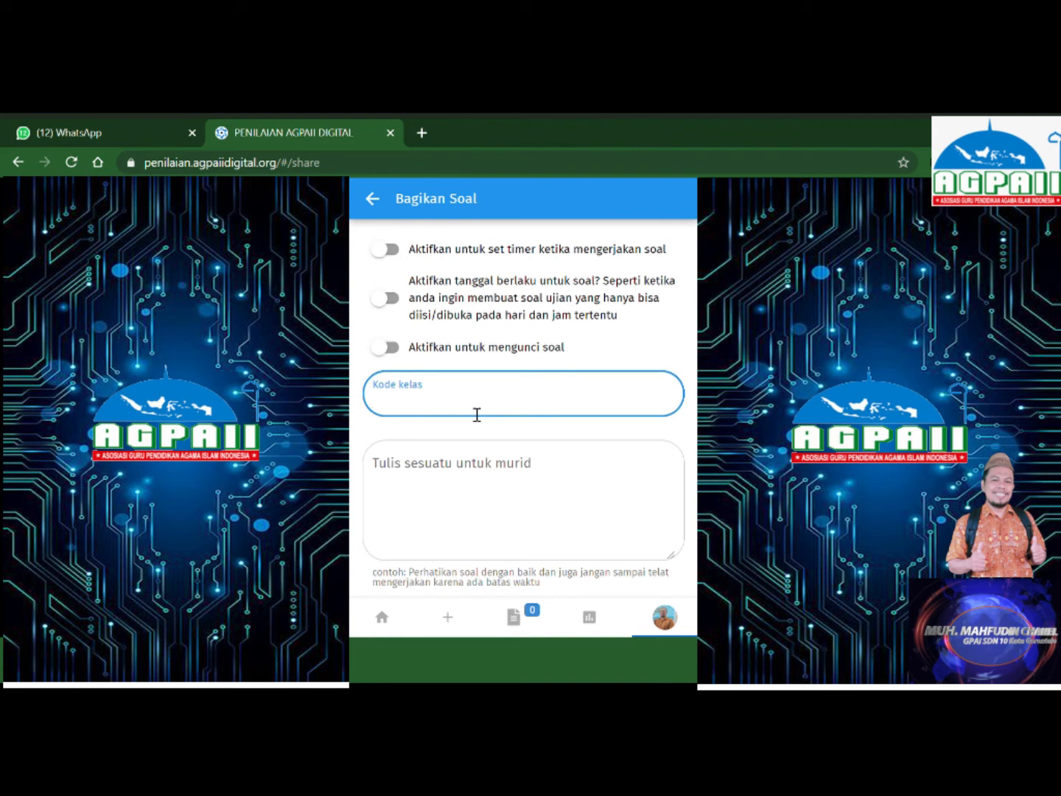
{"action": "left_click", "coordinate": [478, 477]}
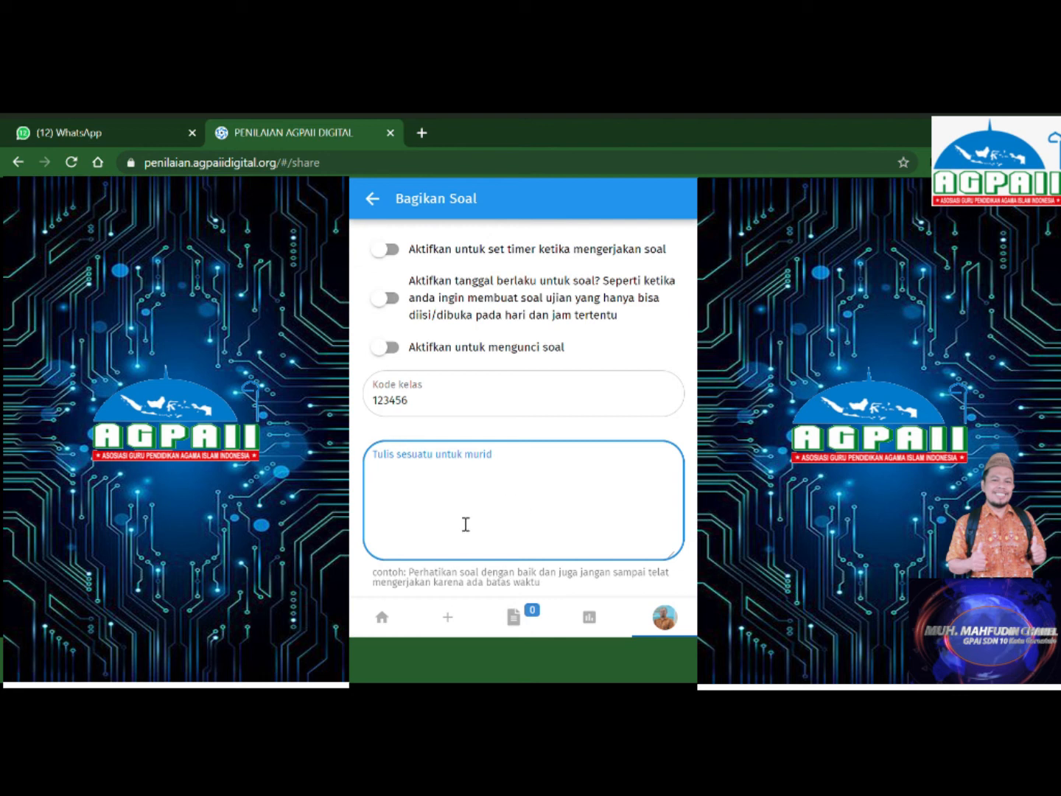
{"action": "type", "text": "silahkan di kerjakan"}
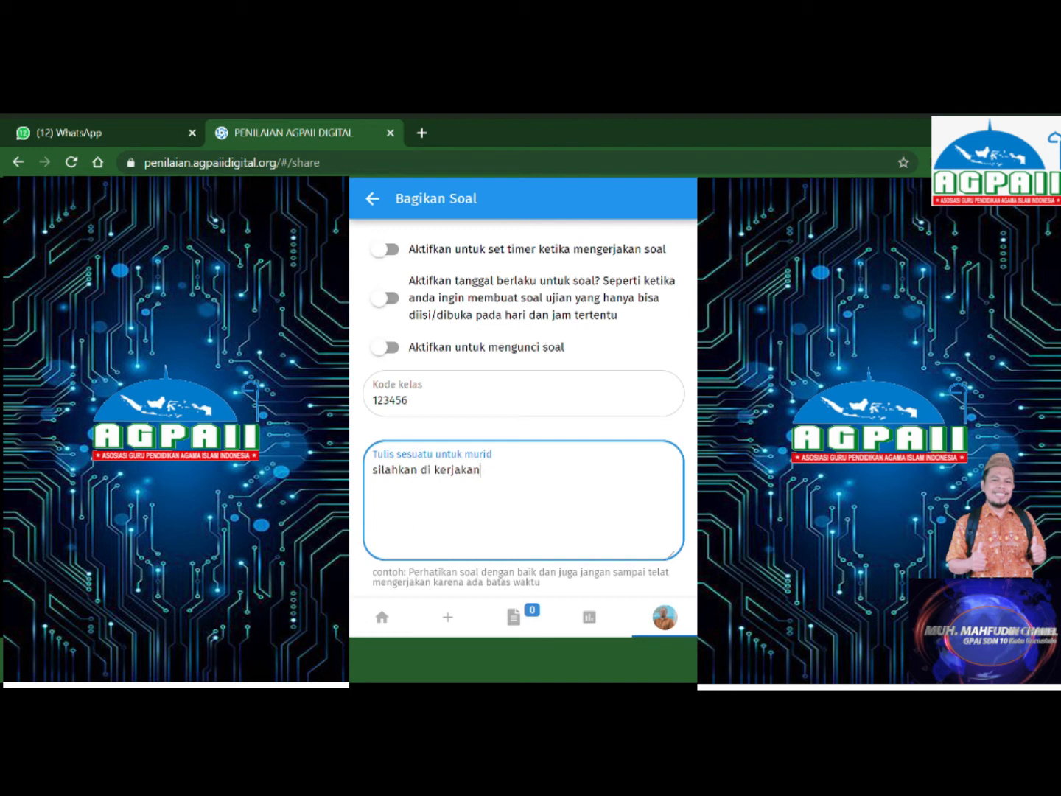
{"action": "scroll", "coordinate": [524, 405], "scroll_direction": "down", "scroll_amount": 1}
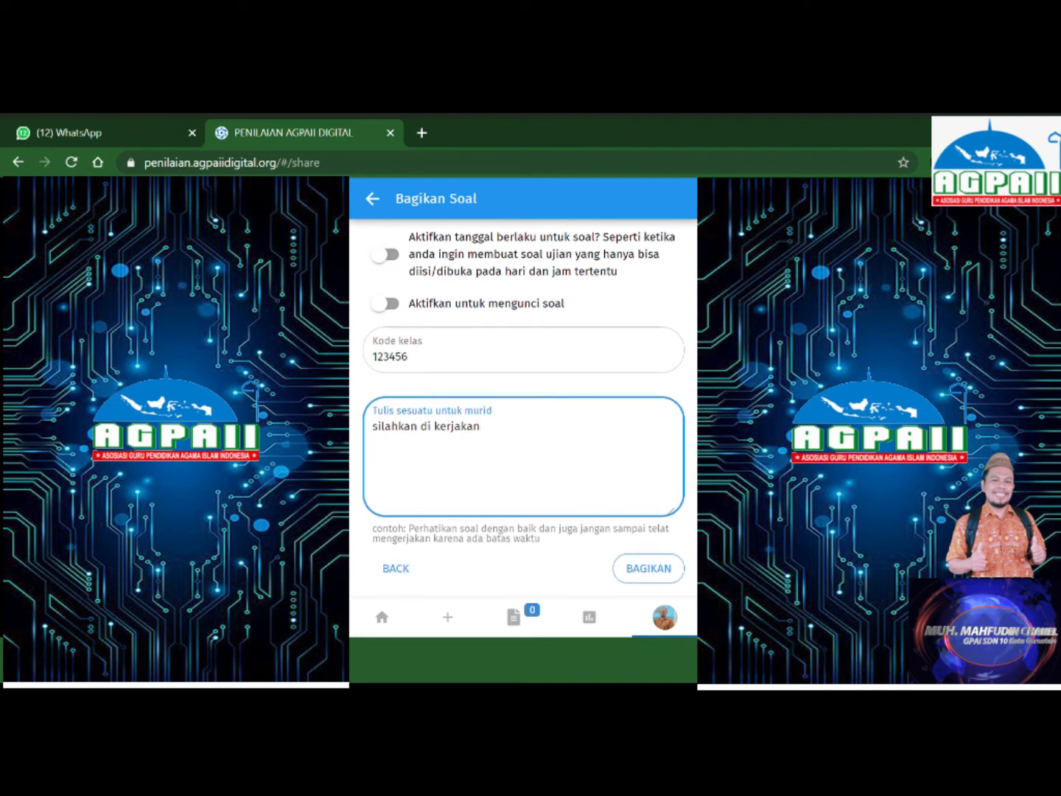
{"action": "left_click", "coordinate": [651, 574]}
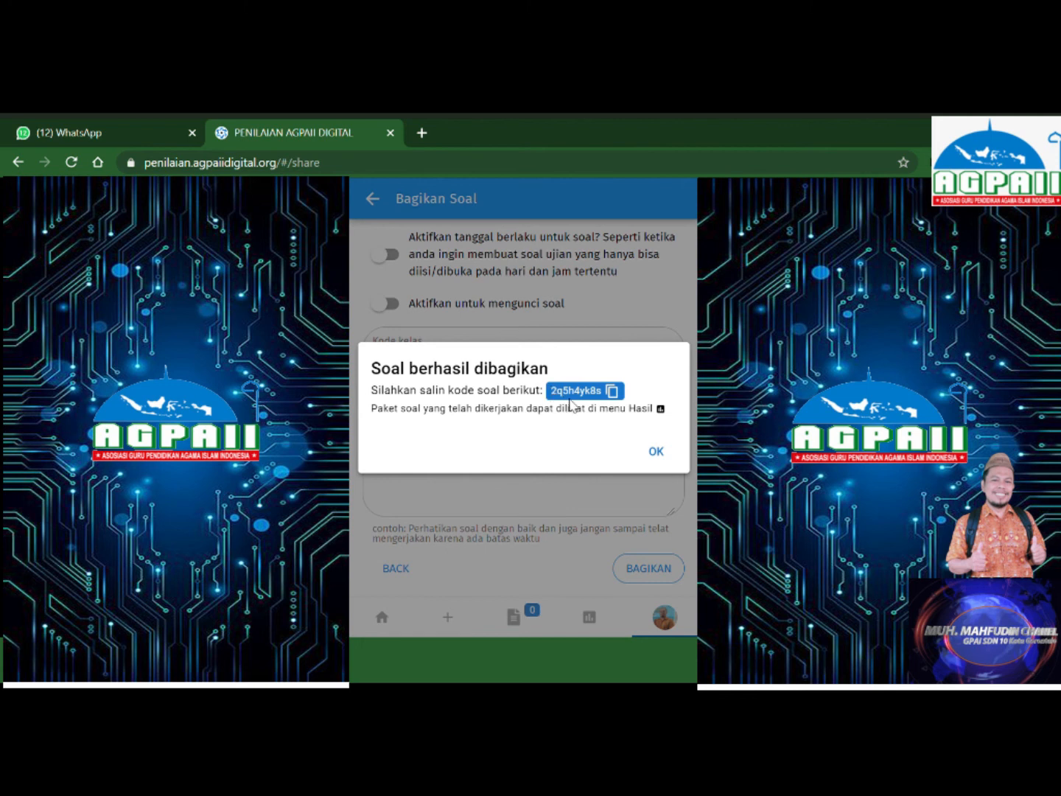
Copy the package's question code, close the confirmation, and switch to WhatsApp Web.
{"action": "left_click", "coordinate": [612, 393]}
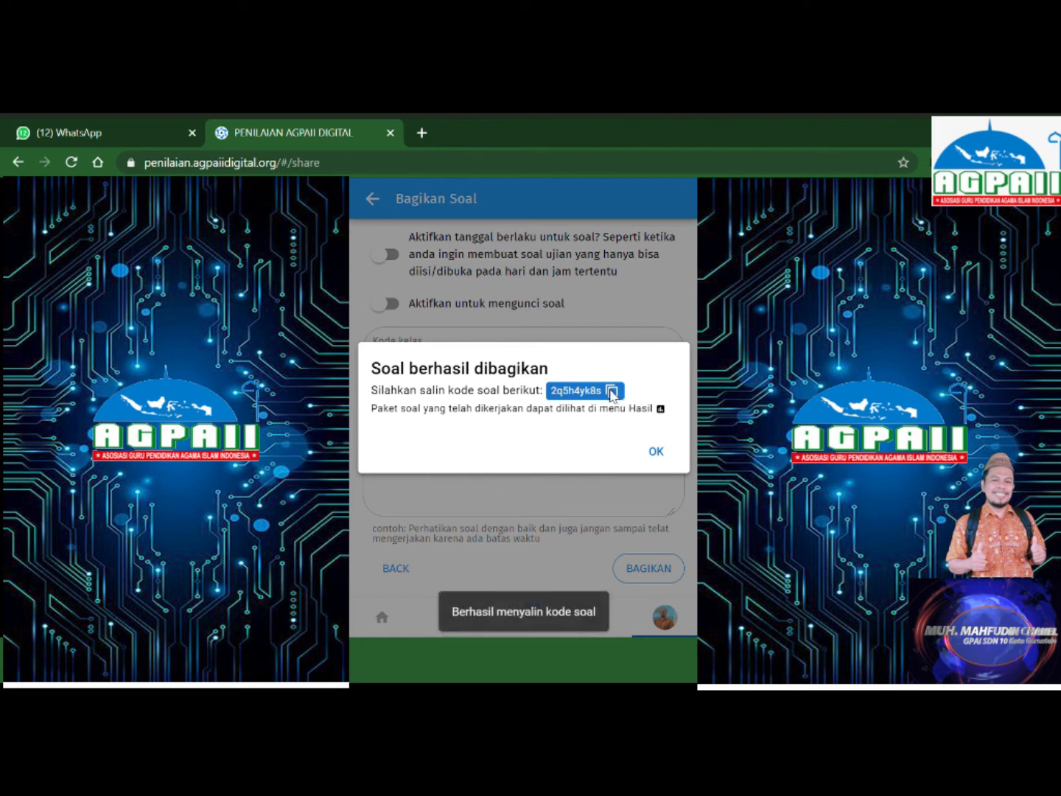
{"action": "left_click", "coordinate": [612, 393]}
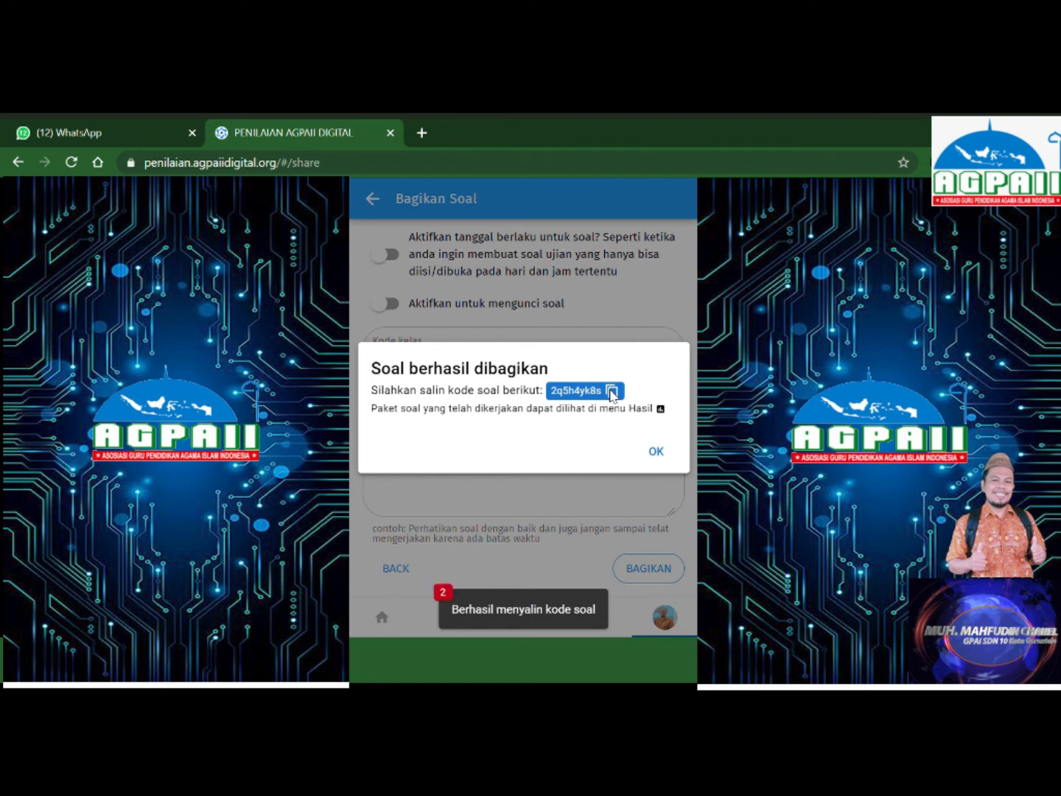
{"action": "left_click", "coordinate": [656, 453]}
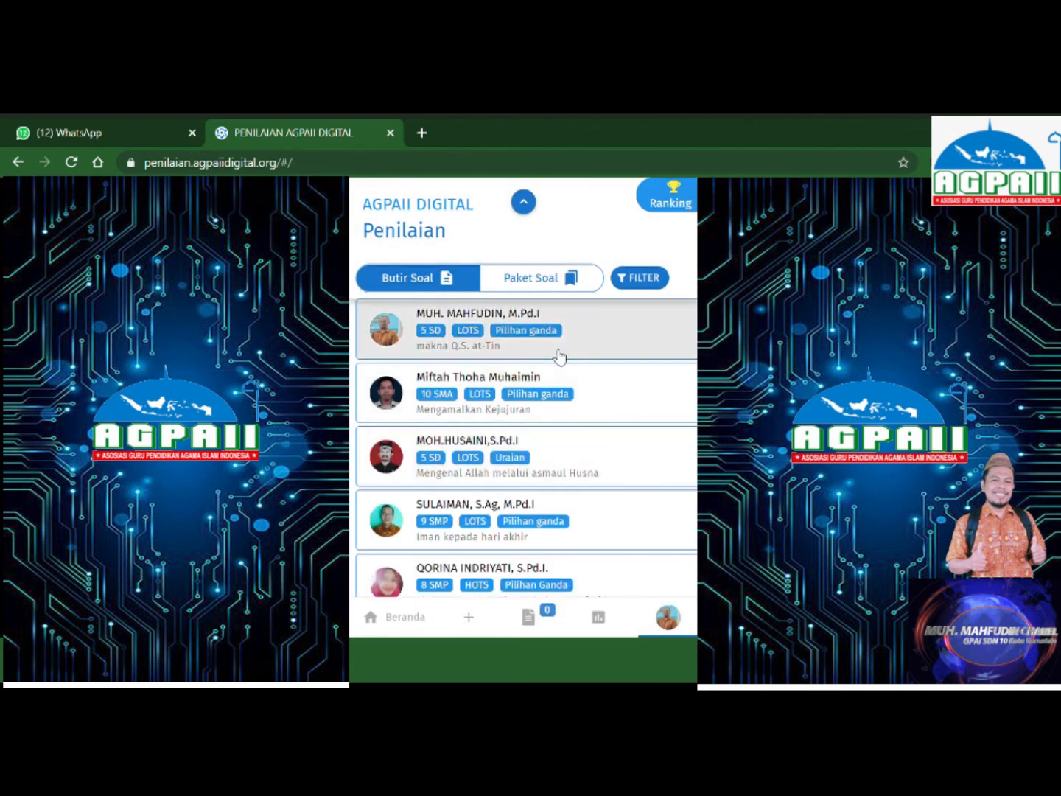
{"action": "left_click", "coordinate": [117, 133]}
Find the student in the WhatsApp chat list and open their conversation.
{"action": "left_click", "coordinate": [152, 244]}
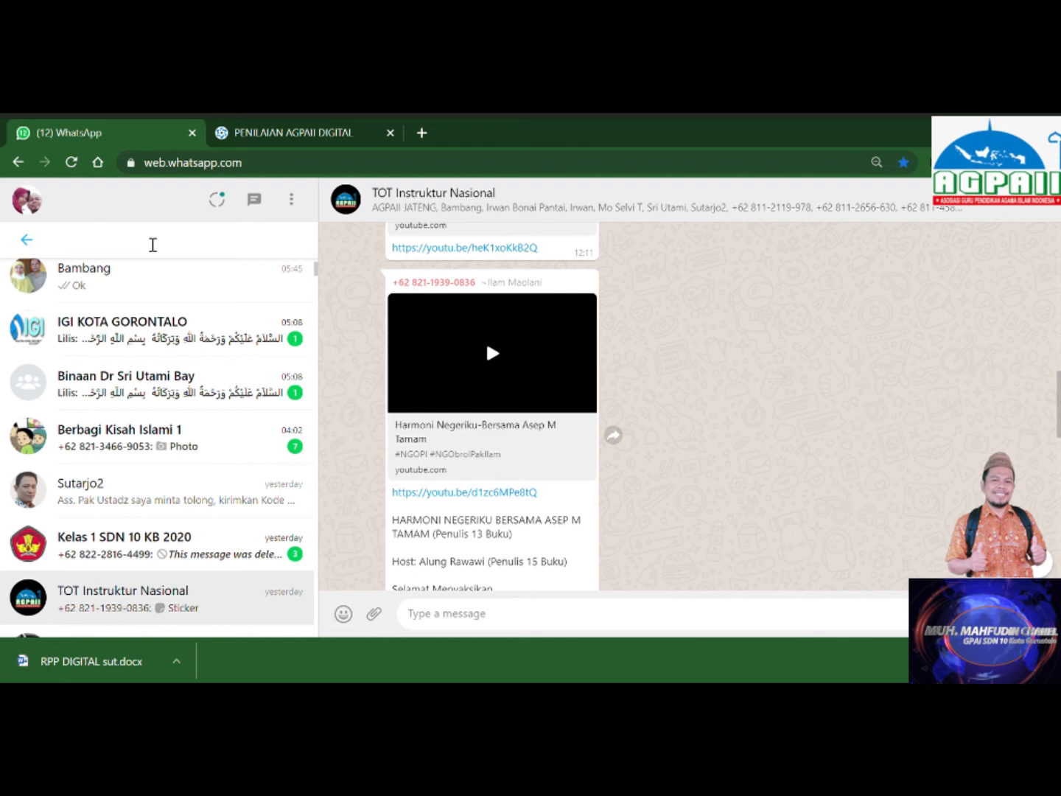
{"action": "type", "text": "mau"}
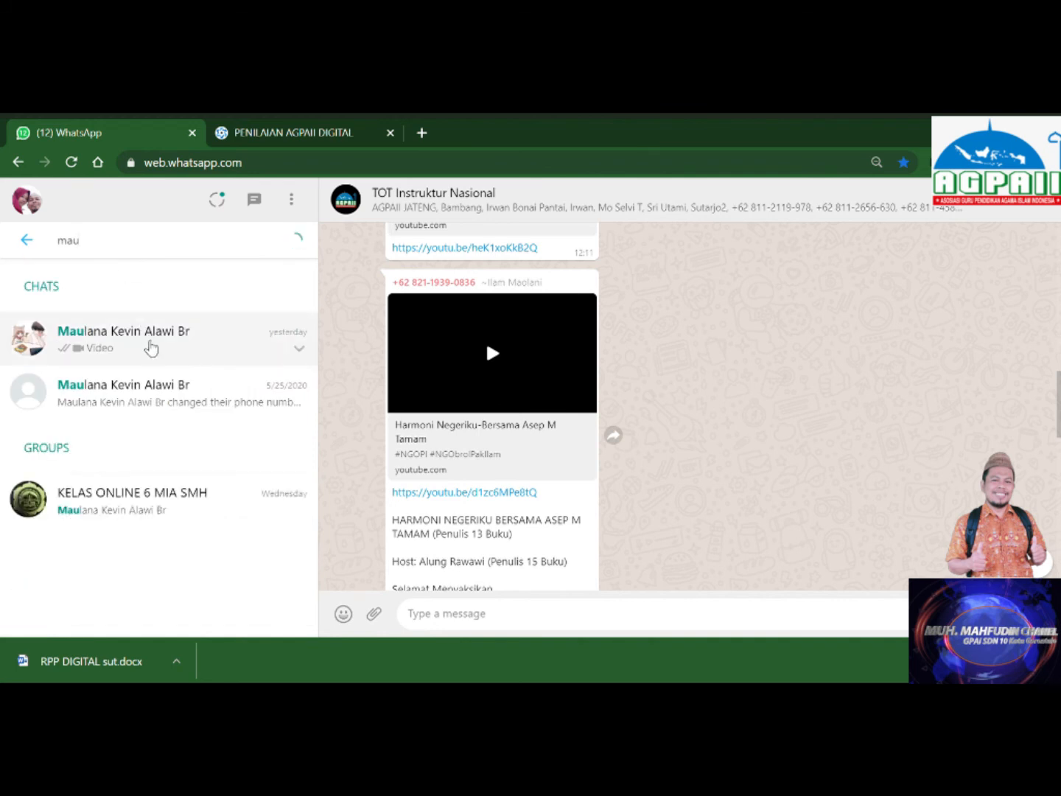
{"action": "left_click", "coordinate": [151, 346]}
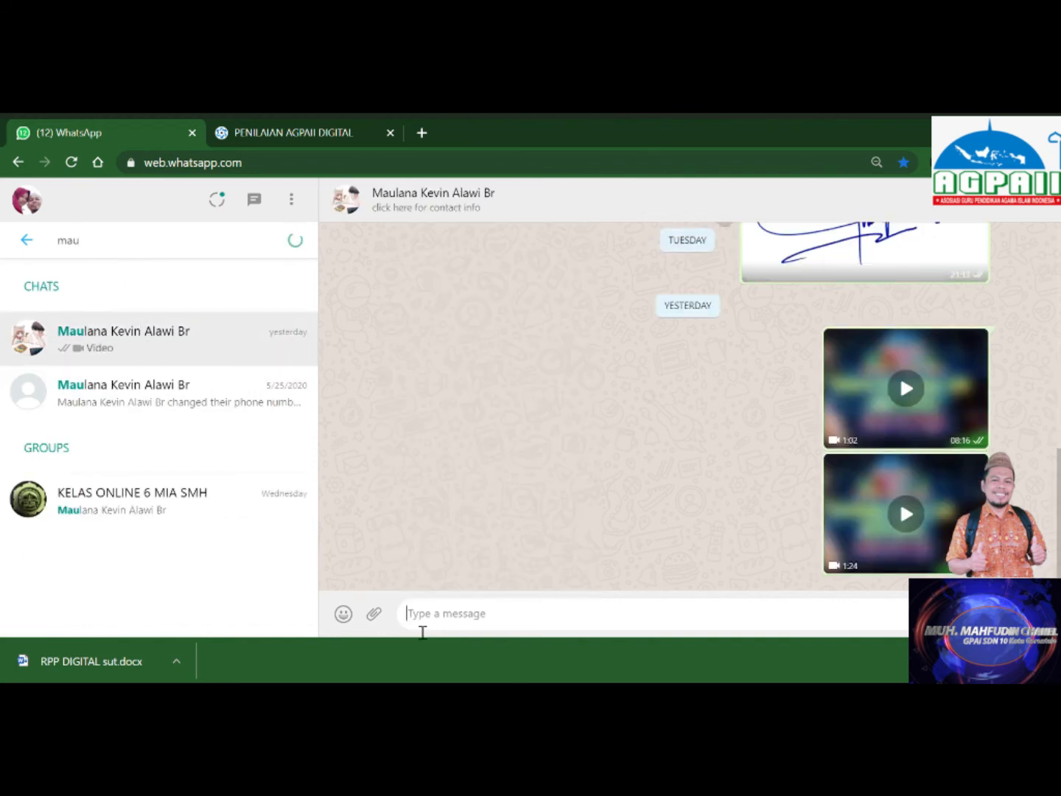
Send 'silahkan kerjakan pts pai melalui aplikasi siswa agpaii dengan kode' plus the pasted code.
{"action": "type", "text": "si"}
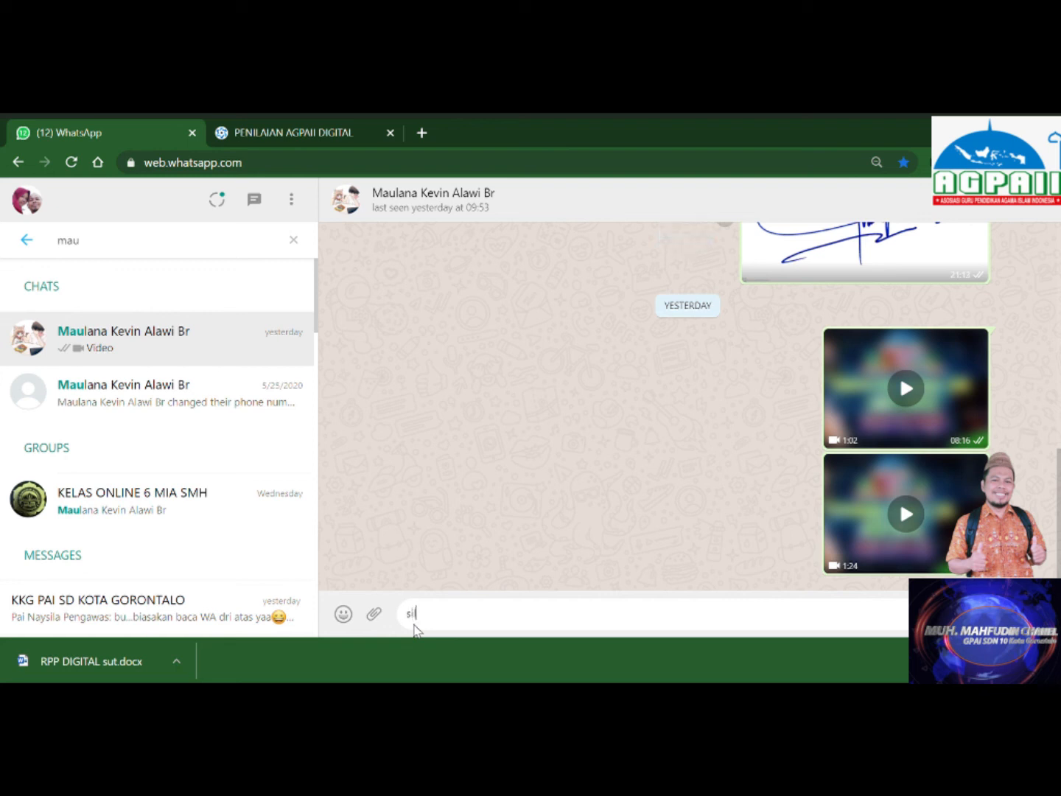
{"action": "type", "text": "lahkan"}
{"action": "type", "text": "kerjakan pts pai"}
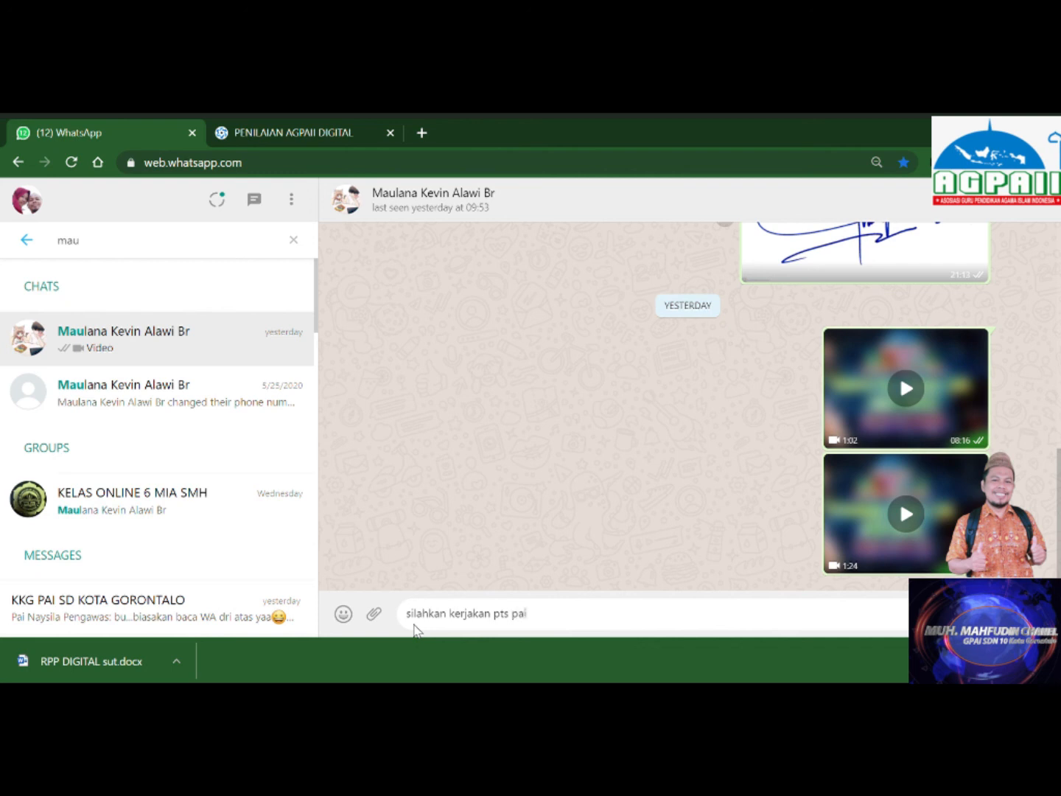
{"action": "type", "text": " mw"}
{"action": "key", "text": "BackSpace"}
{"action": "type", "text": "elaui aplikasi a"}
{"action": "key", "text": "BackSpace"}
{"action": "type", "text": "siswa "}
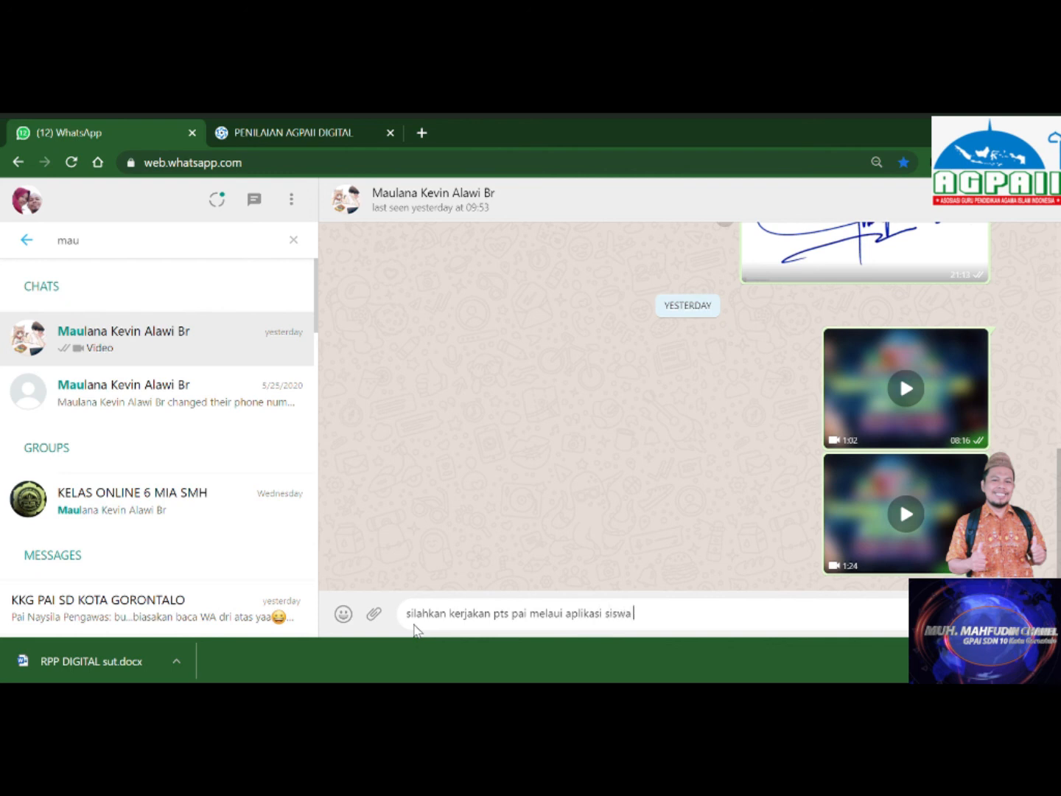
{"action": "type", "text": "agpaii dengan kode"}
{"action": "key", "text": "ctrl+v"}
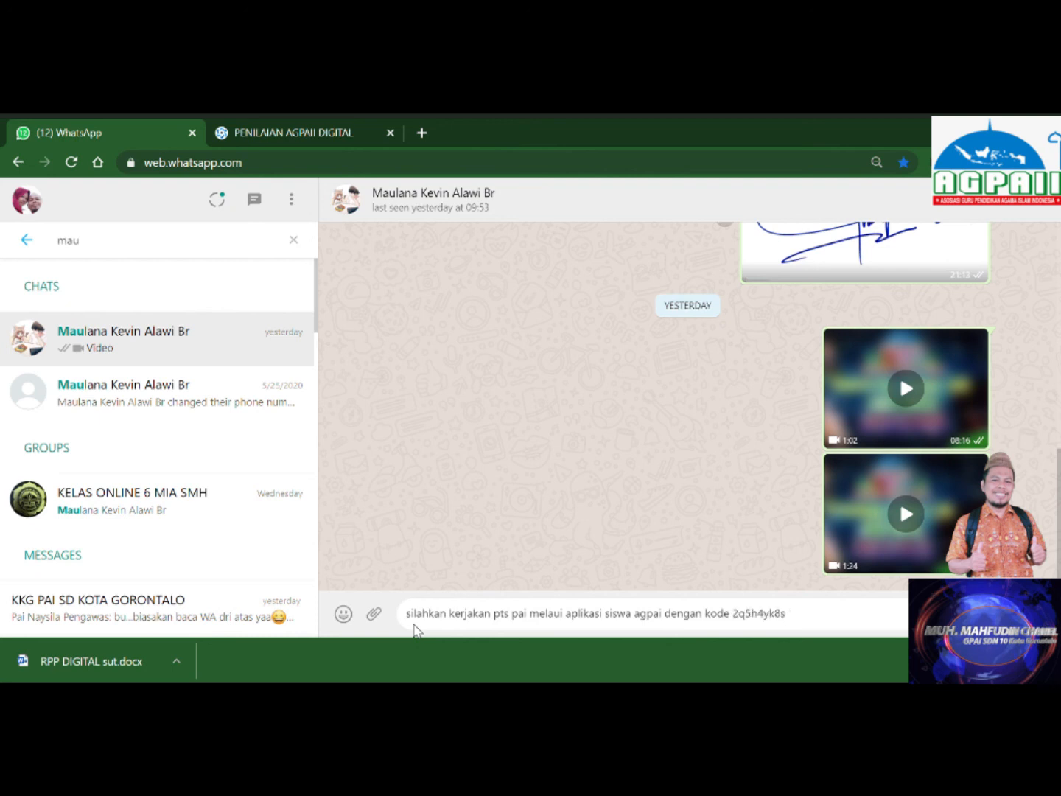
{"action": "key", "text": "Return"}
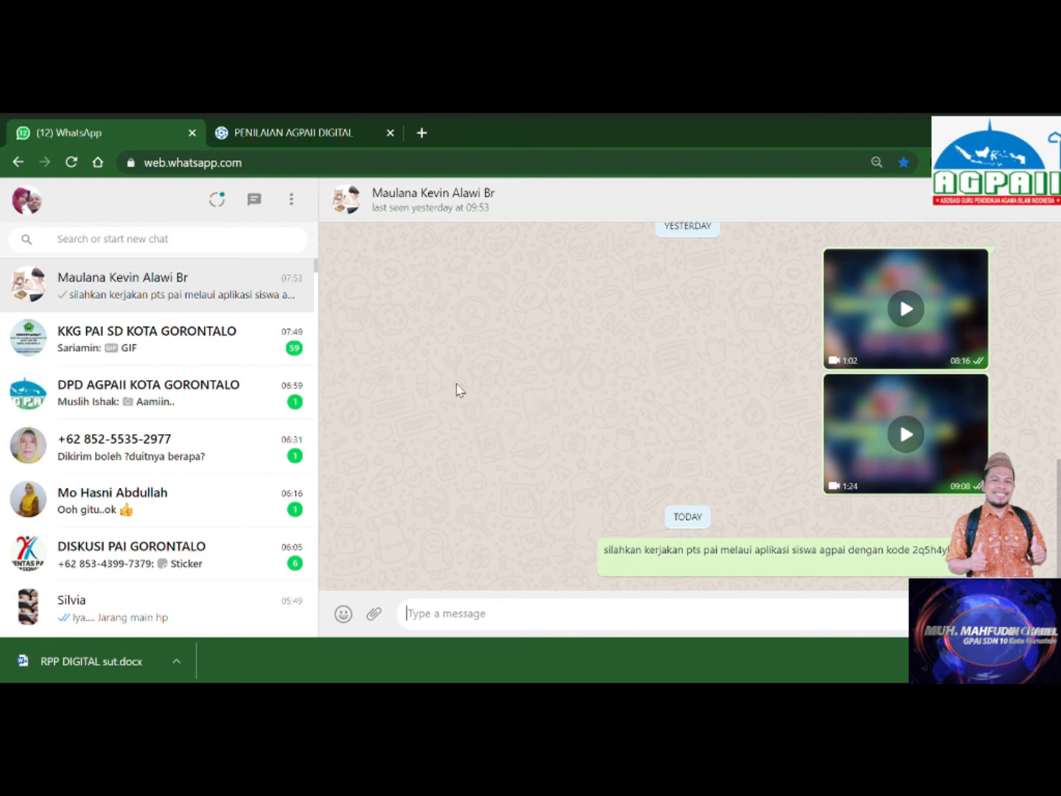
Select the question code in the sent WhatsApp message.
{"action": "left_click_drag", "start_coordinate": [910, 551], "coordinate": [919, 552]}
{"action": "right_click", "coordinate": [923, 553]}
{"action": "left_click", "coordinate": [925, 553]}
{"action": "double_click", "coordinate": [920, 553]}
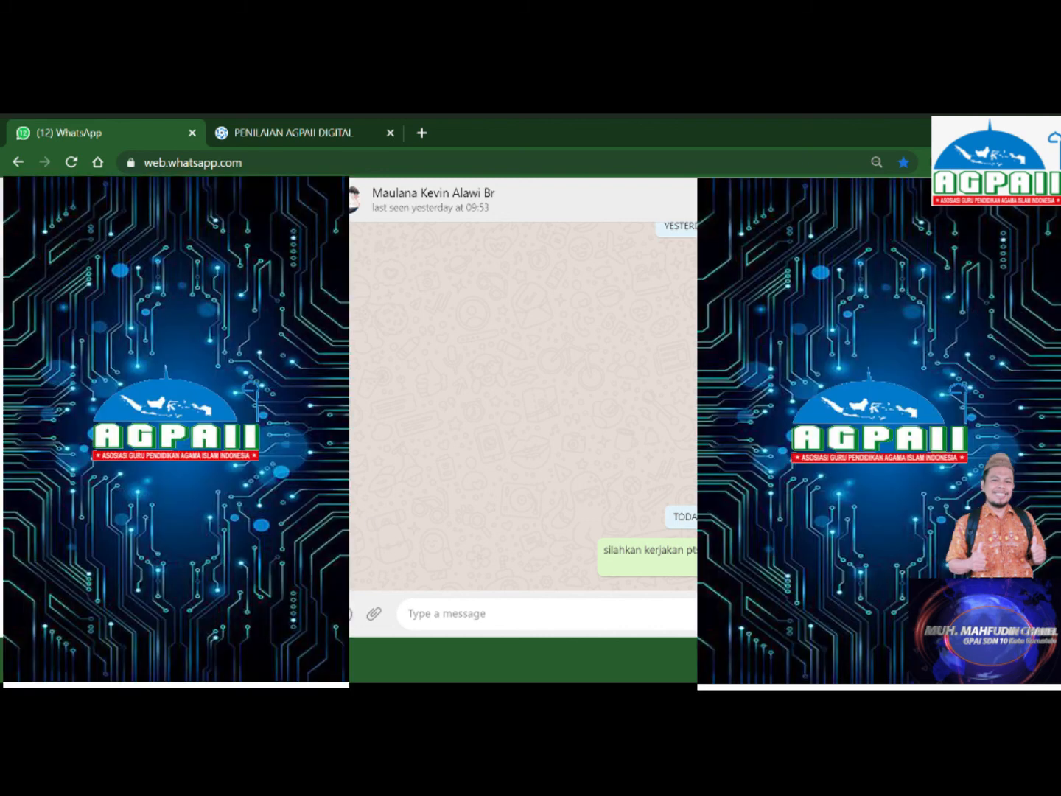
Return to the assessment site and log out from the teacher's profile page.
{"action": "left_click", "coordinate": [277, 136]}
{"action": "scroll", "coordinate": [516, 442], "scroll_direction": "down", "scroll_amount": 5}
{"action": "left_click", "coordinate": [669, 620]}
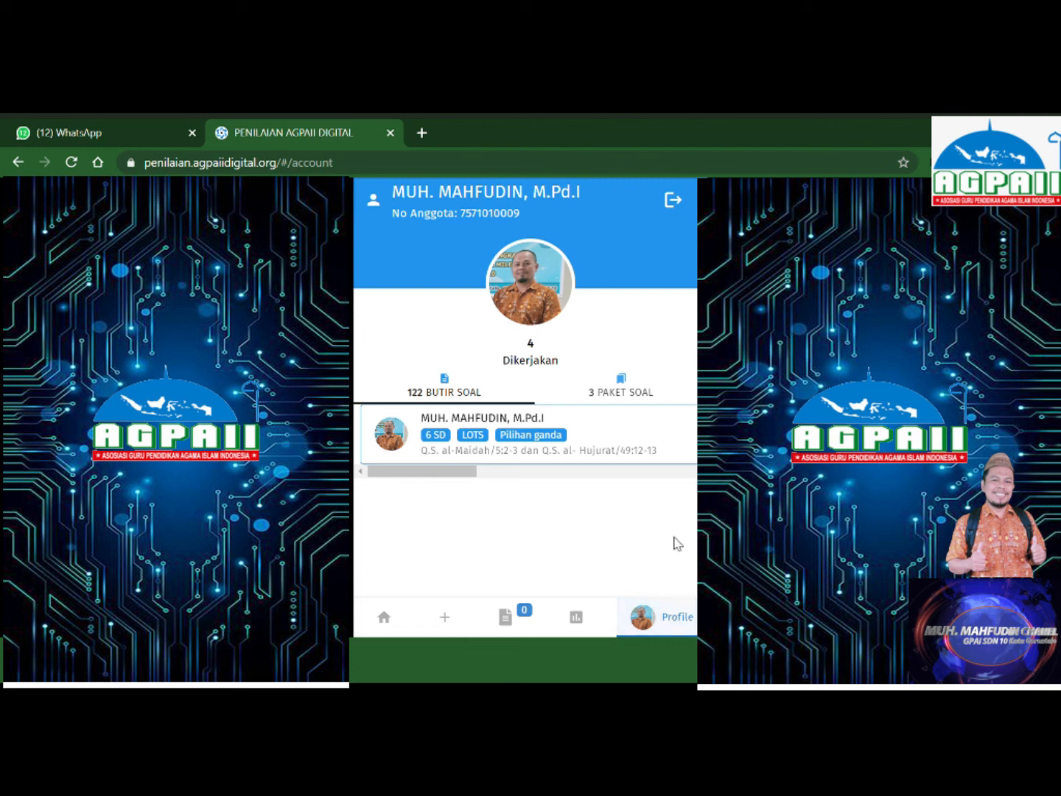
{"action": "left_click", "coordinate": [672, 200]}
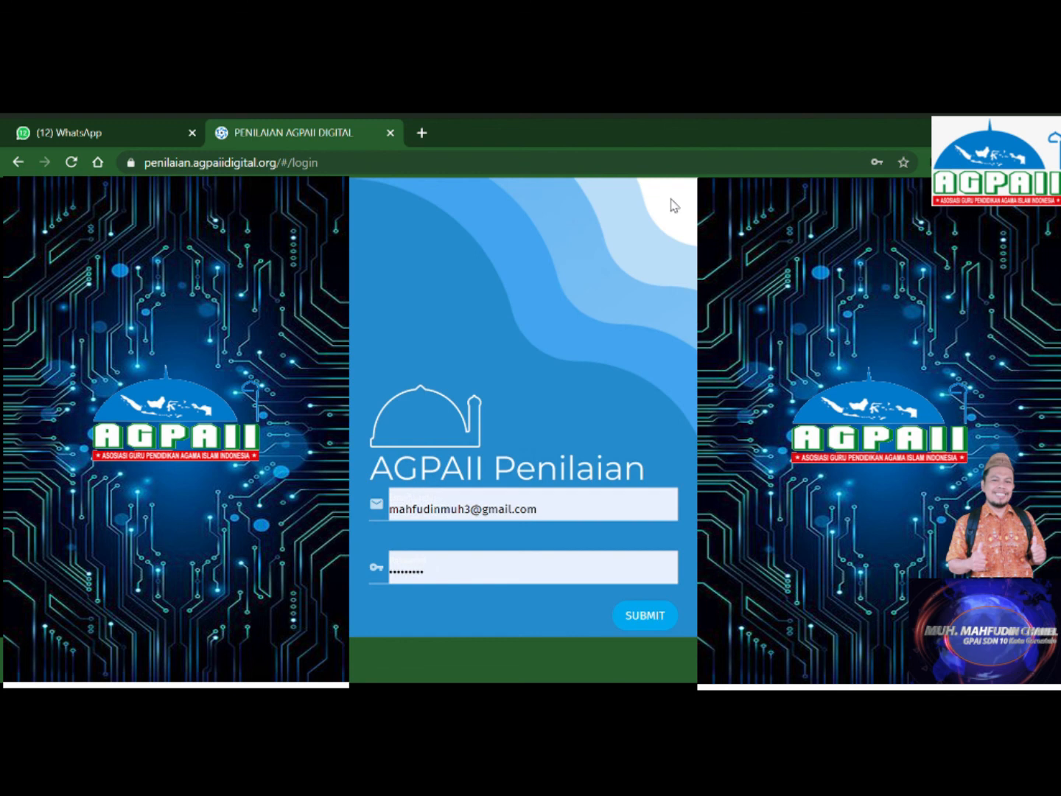